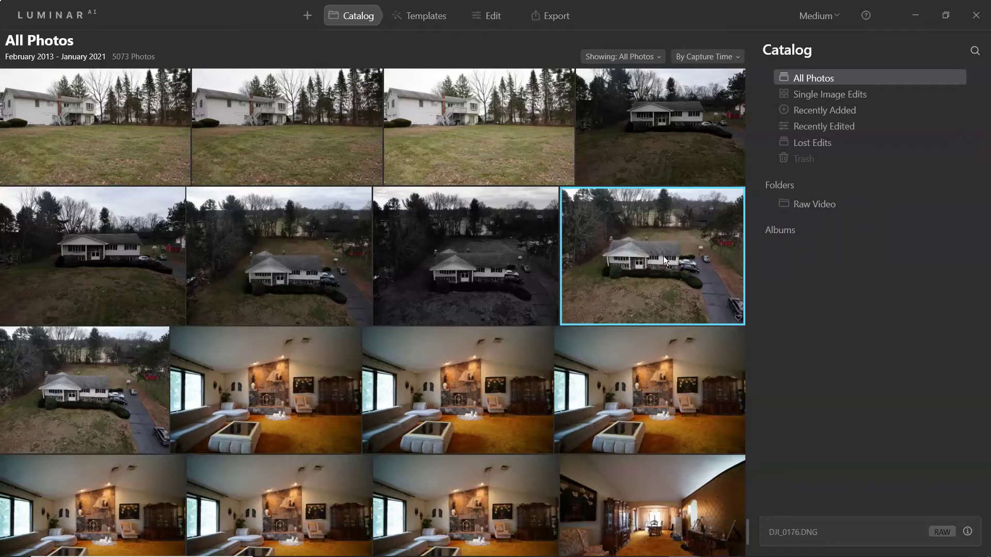
# Open the aerial white-house photo DJI_0176.DNG from the catalog grid in single-image view.
pyautogui.doubleClick(664, 256)
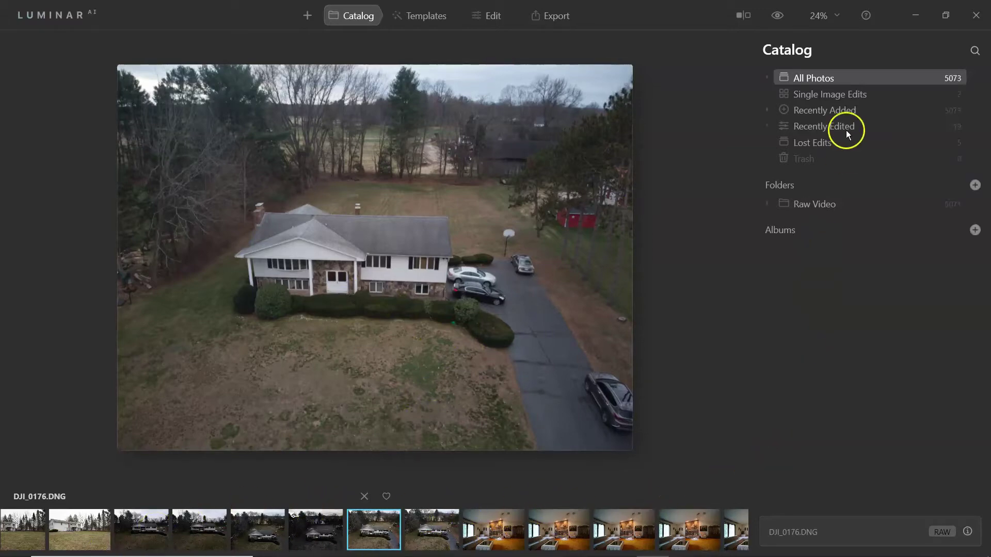
# Preview the Urban Style looks: New York, Melbourne, Toronto, Edinburgh and Old Town.
pyautogui.click(418, 16)
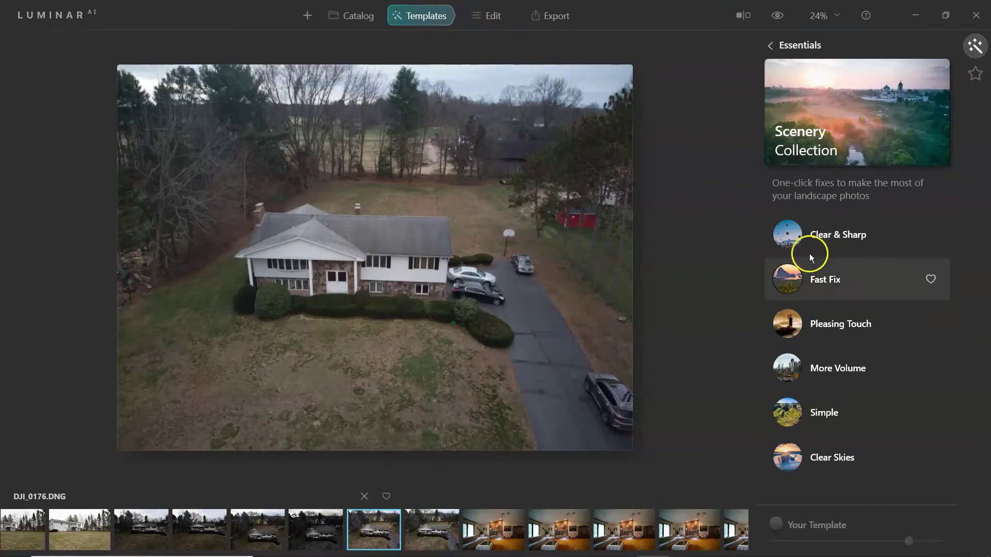
pyautogui.click(776, 50)
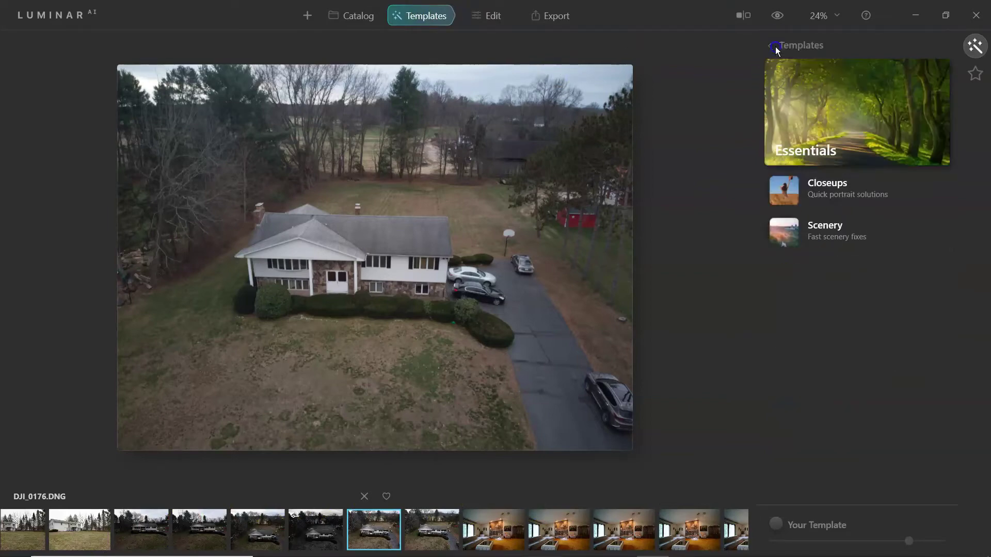
pyautogui.click(775, 46)
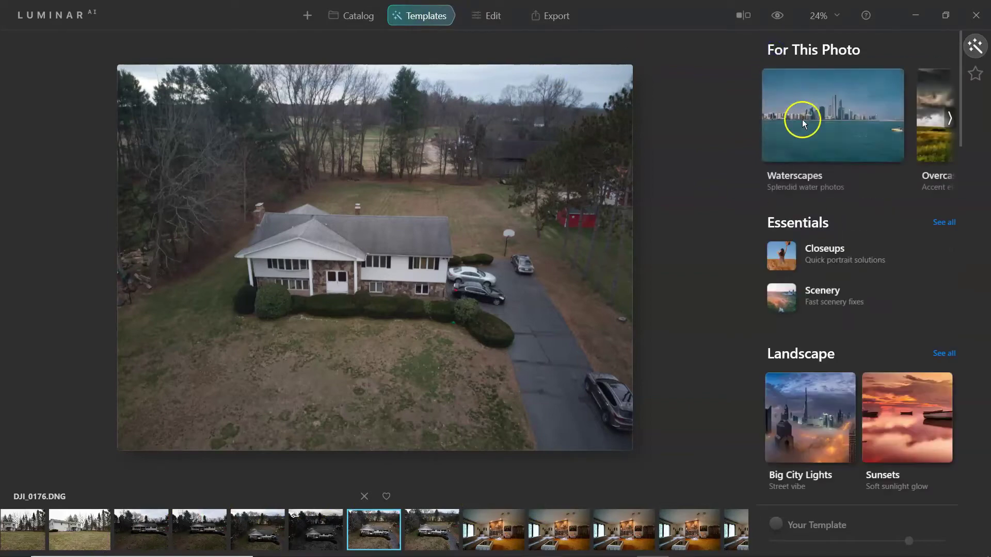
pyautogui.click(950, 116)
pyautogui.click(951, 116)
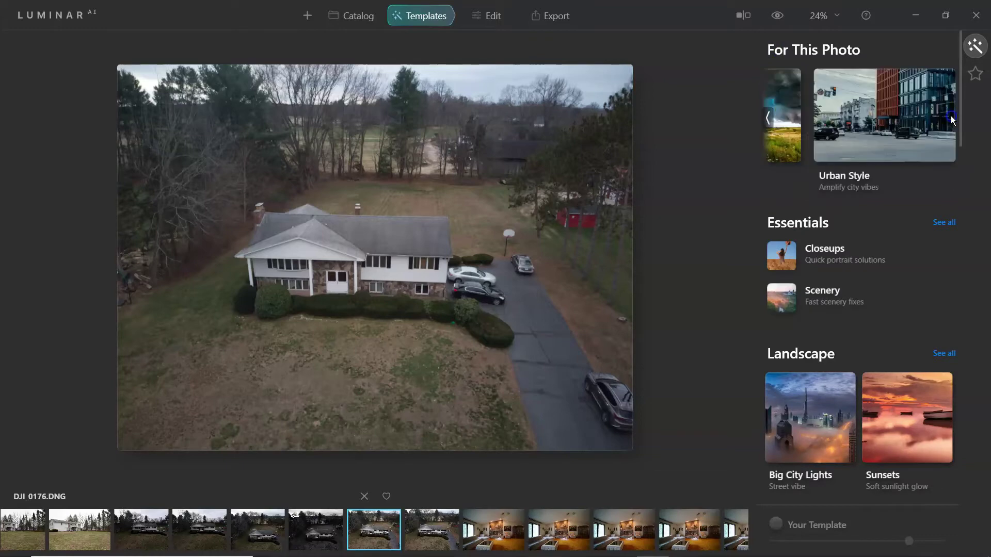
pyautogui.click(951, 116)
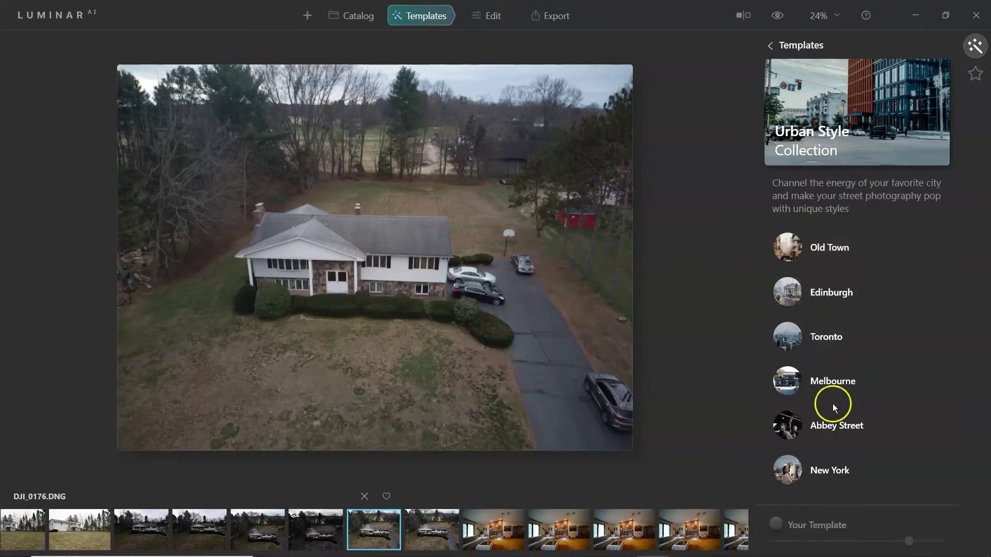
pyautogui.click(831, 472)
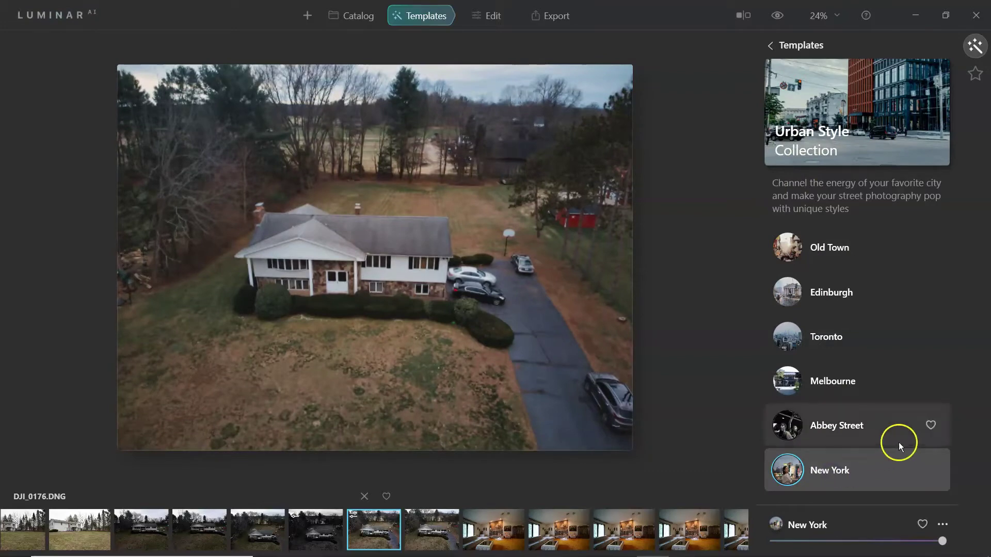
pyautogui.click(856, 389)
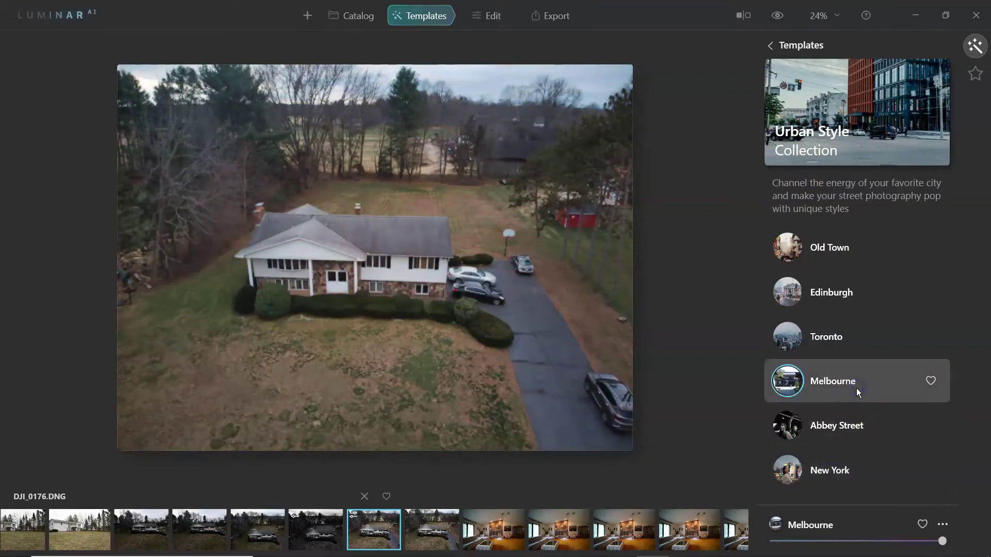
pyautogui.click(868, 333)
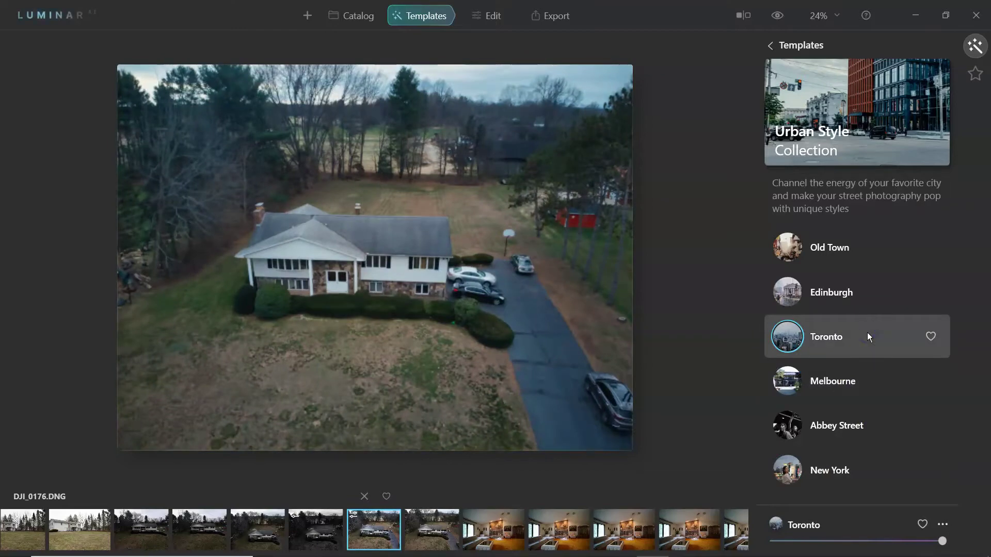
pyautogui.click(856, 293)
pyautogui.click(847, 246)
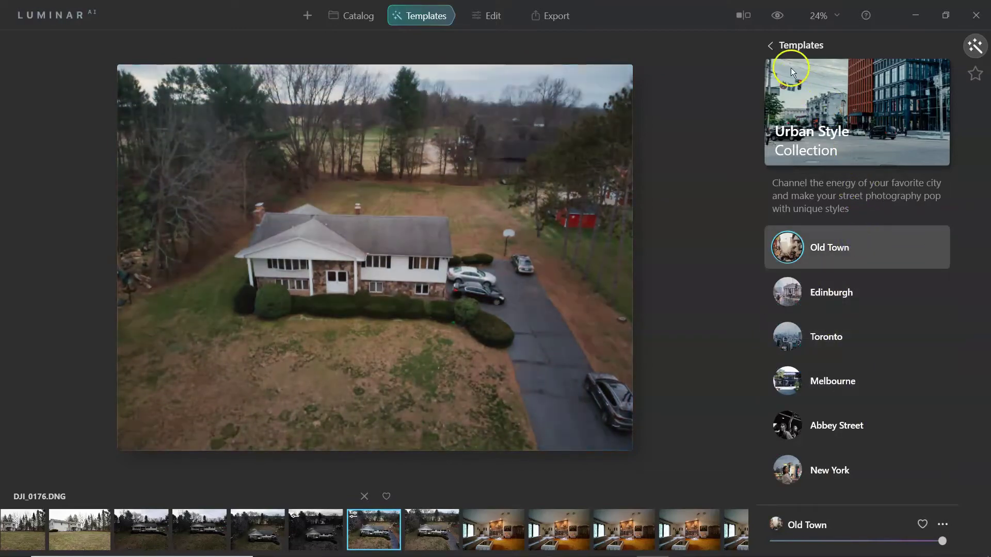
# Try the Overcast looks Night's Thunder, Backlit Clouds, Arctic Sea and Dynamic Result, ending on black-and-white Mystery.
pyautogui.click(771, 45)
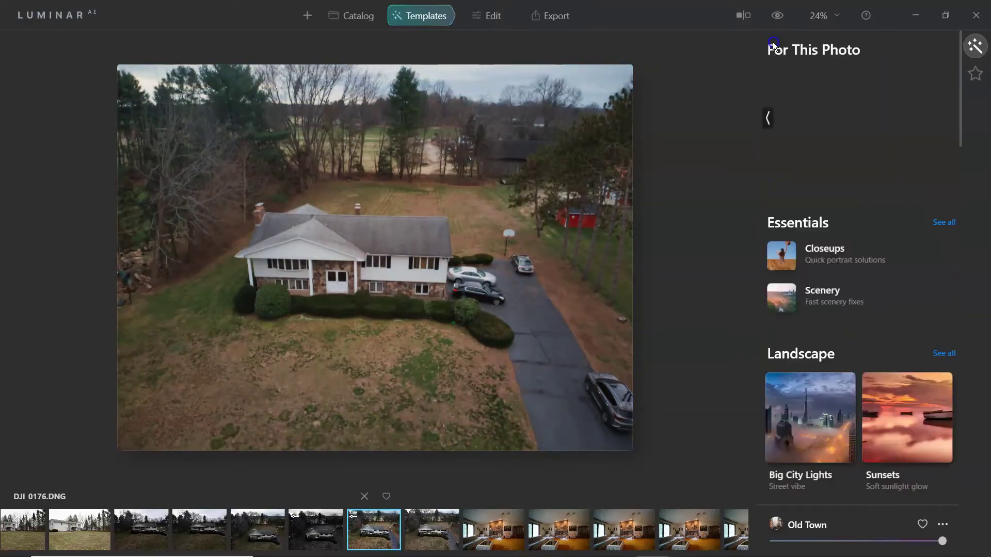
pyautogui.click(768, 120)
pyautogui.click(858, 136)
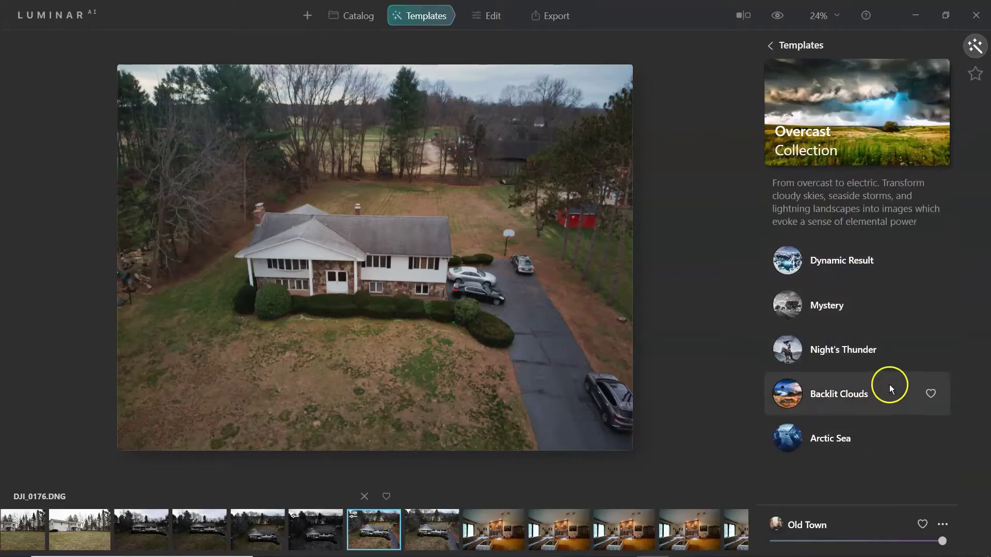
pyautogui.click(872, 351)
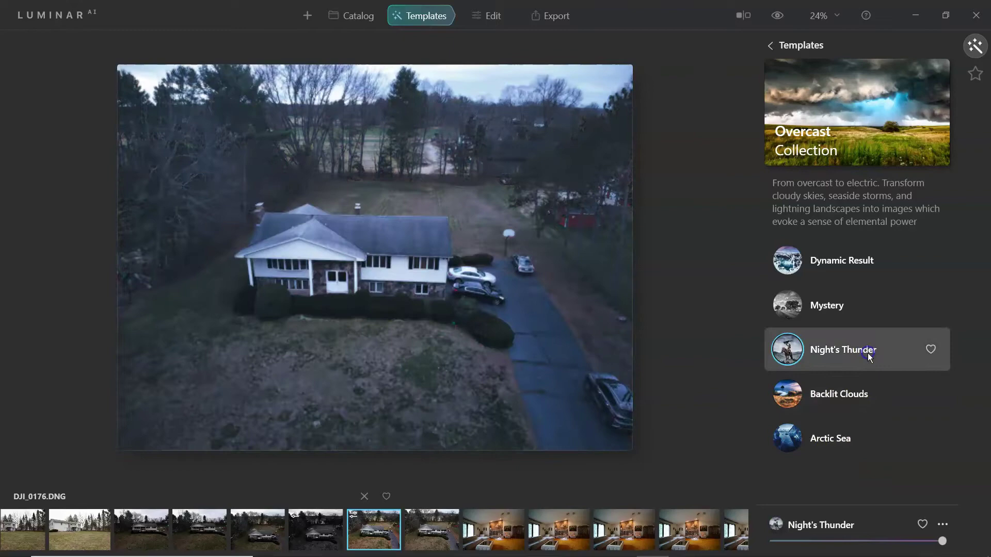
pyautogui.click(851, 405)
pyautogui.click(846, 423)
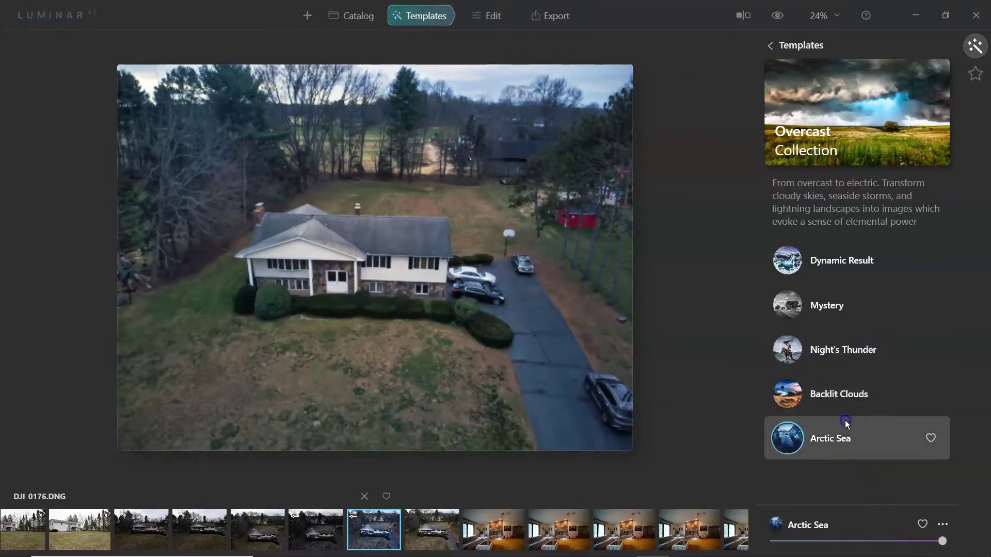
pyautogui.click(864, 264)
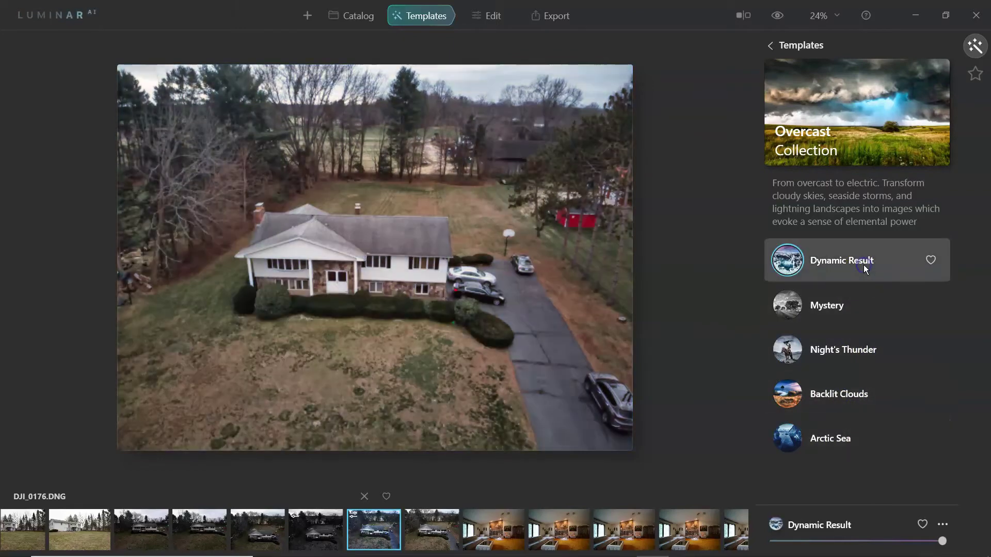
pyautogui.click(832, 305)
# Compare the Scenery looks Fast Fix, Pleasing Touch, Clear Skies and Simple, settling on Clear & Sharp.
pyautogui.click(801, 45)
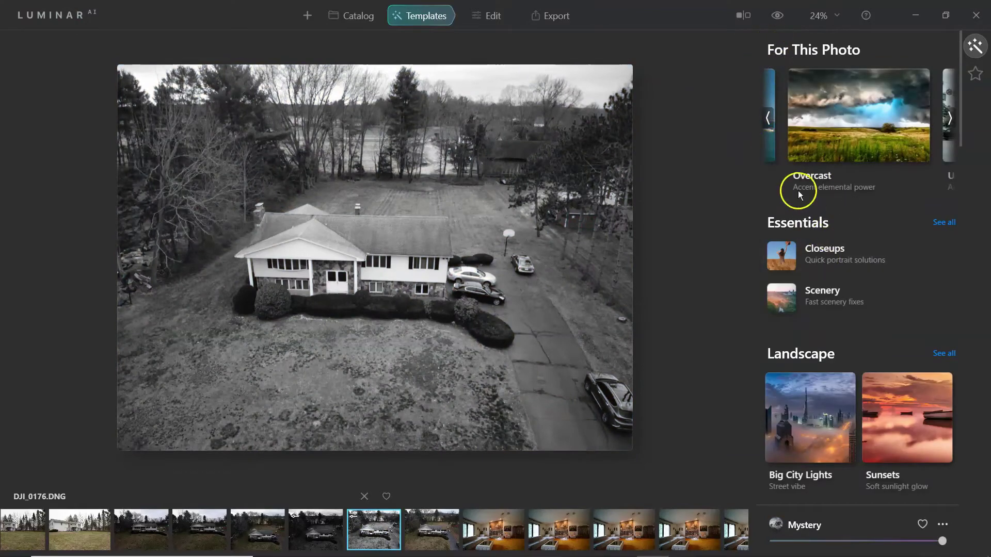
pyautogui.click(823, 295)
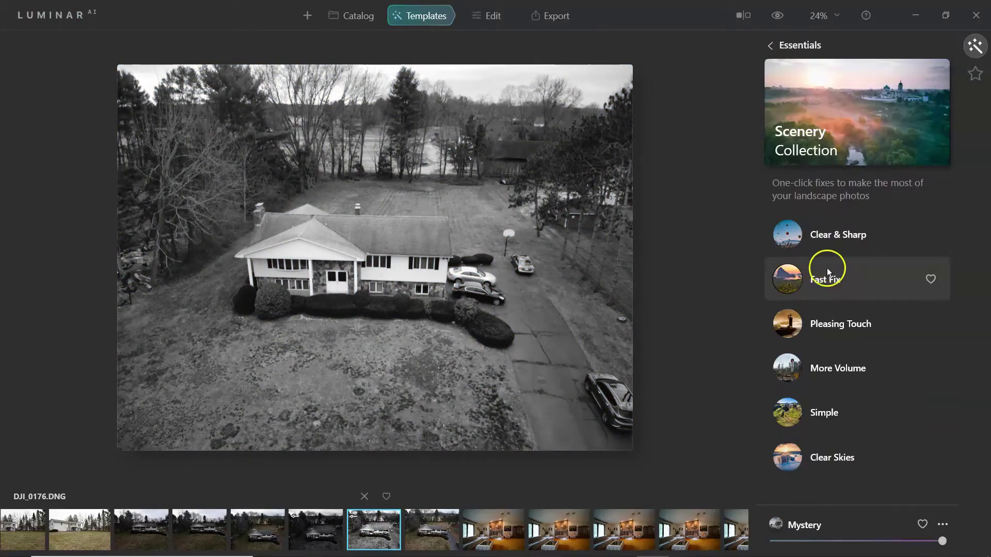
pyautogui.click(837, 235)
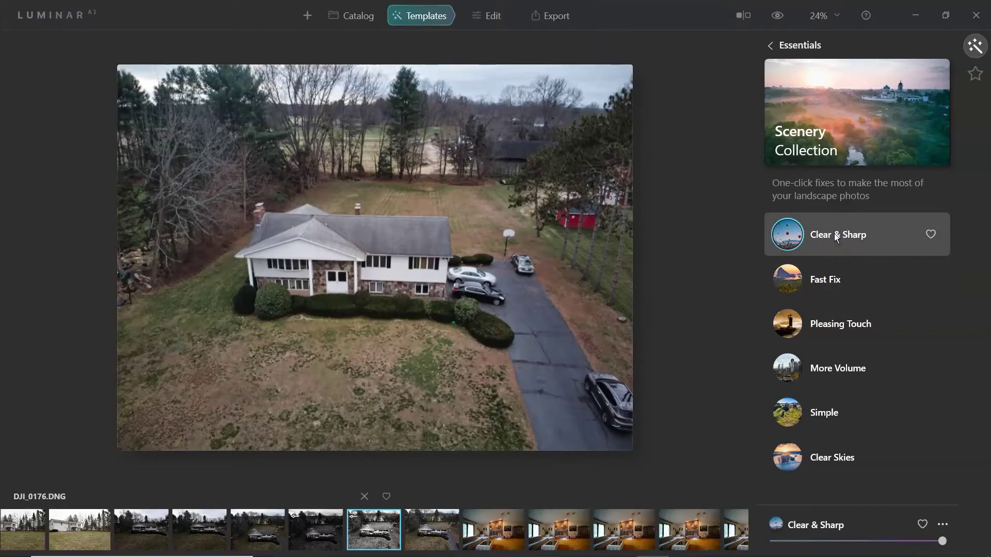
pyautogui.click(843, 277)
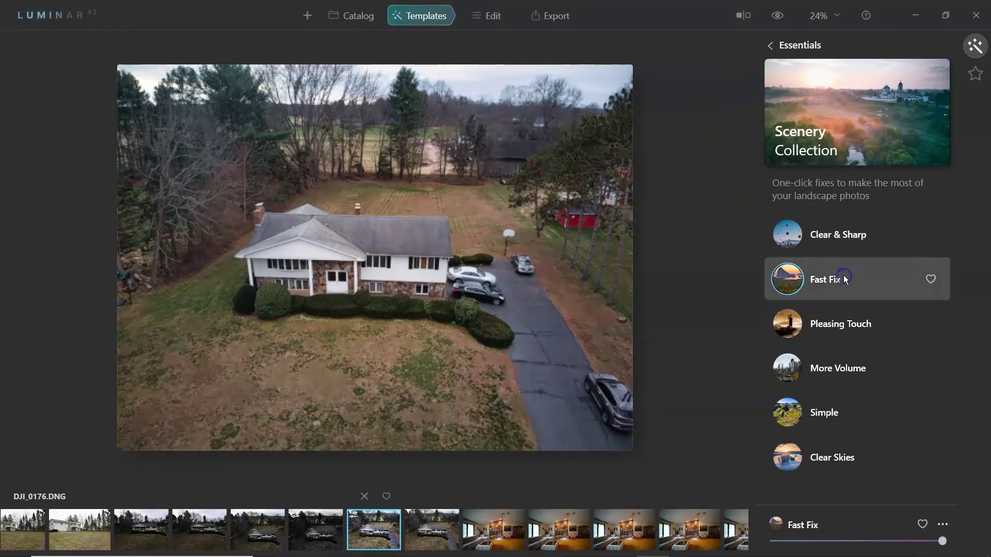
pyautogui.click(844, 329)
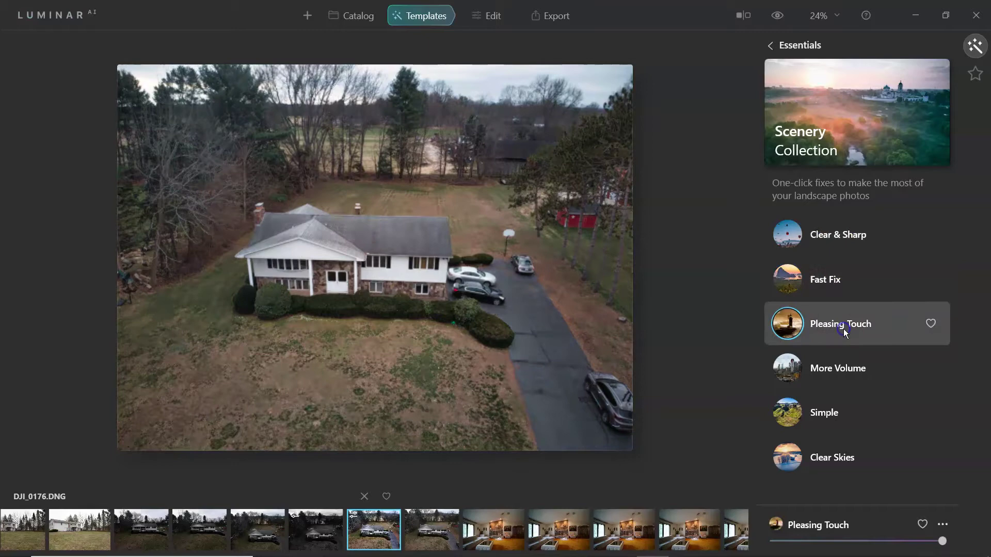
pyautogui.click(844, 439)
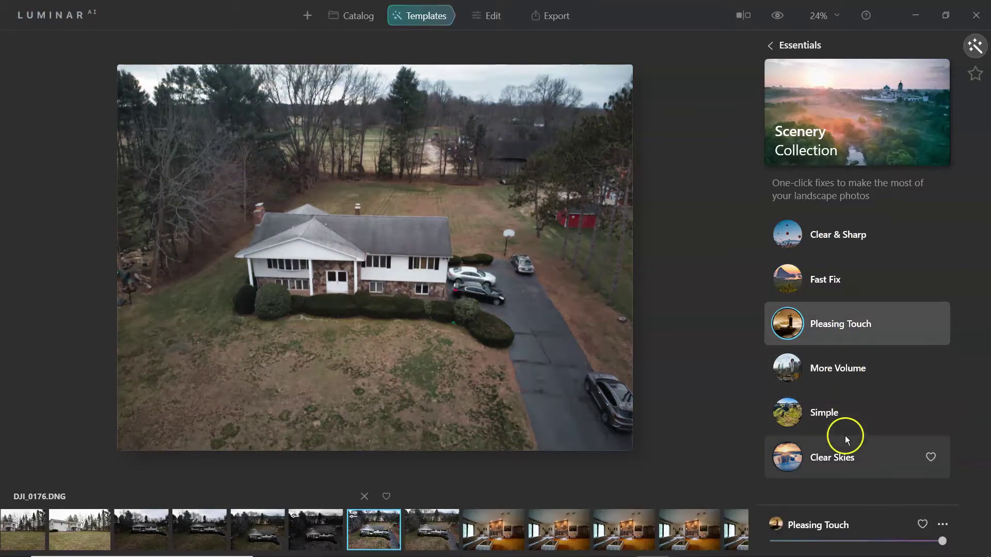
pyautogui.click(826, 417)
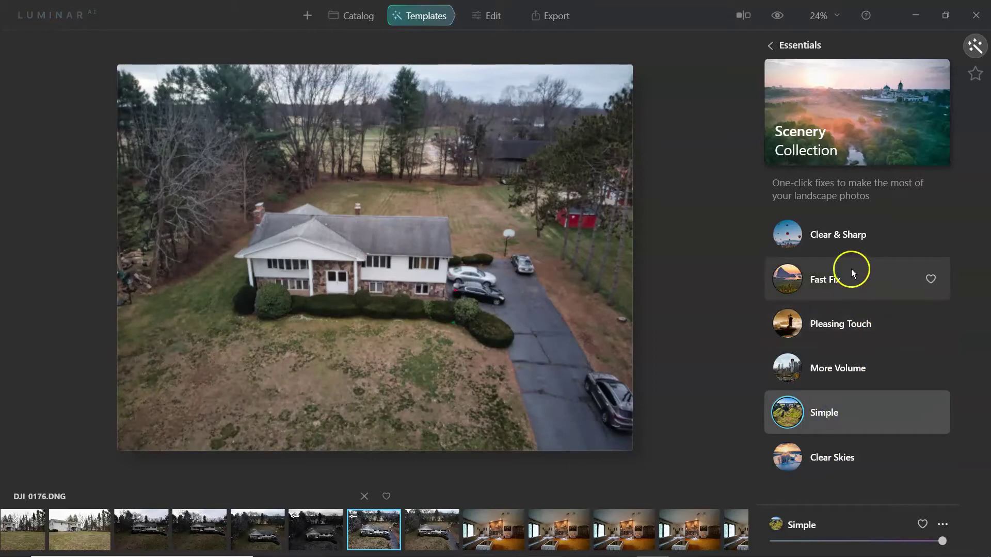
pyautogui.click(844, 238)
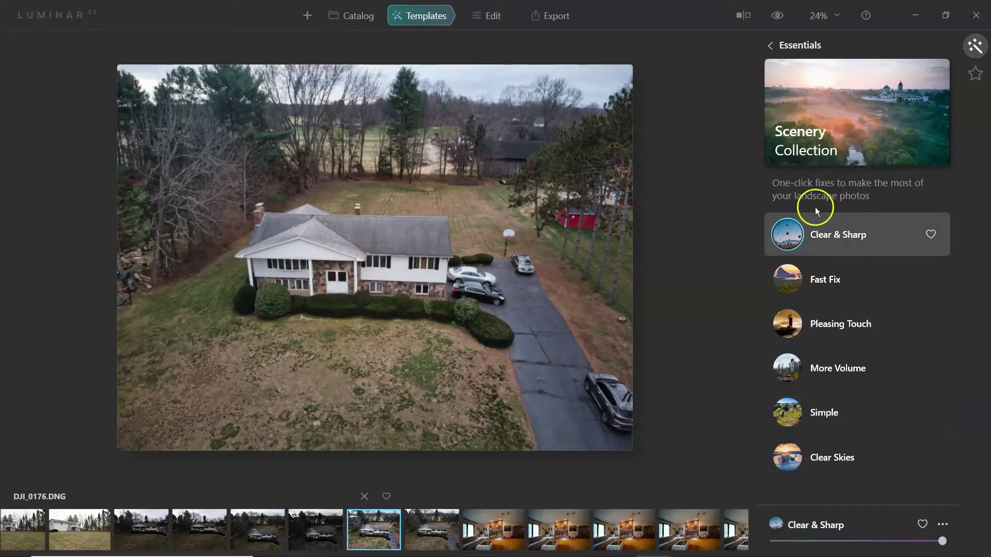
pyautogui.click(474, 23)
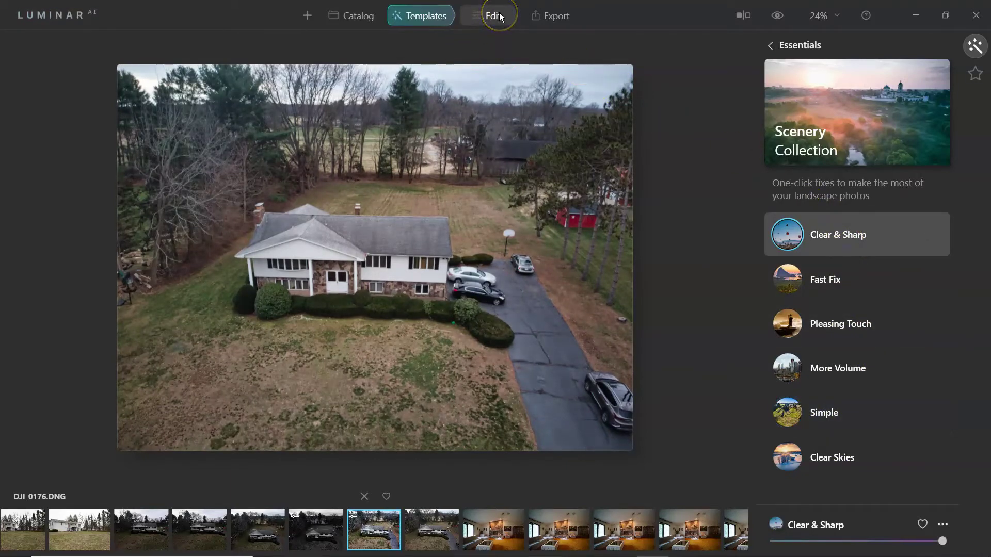
# Lower Accent AI from 76 to 49 and apply Composition AI's automatic crop.
pyautogui.click(795, 138)
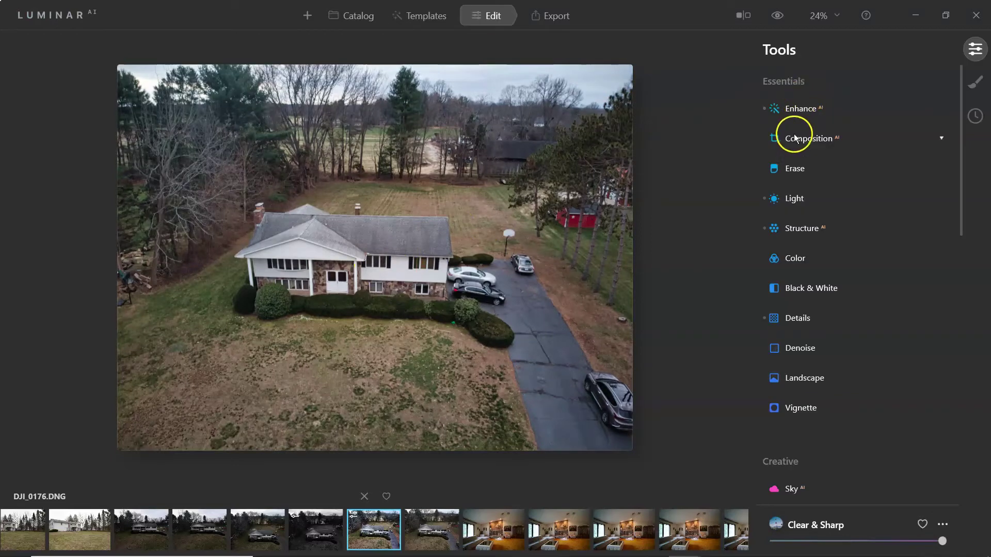
pyautogui.click(790, 108)
pyautogui.moveTo(858, 152); pyautogui.dragTo(895, 153)
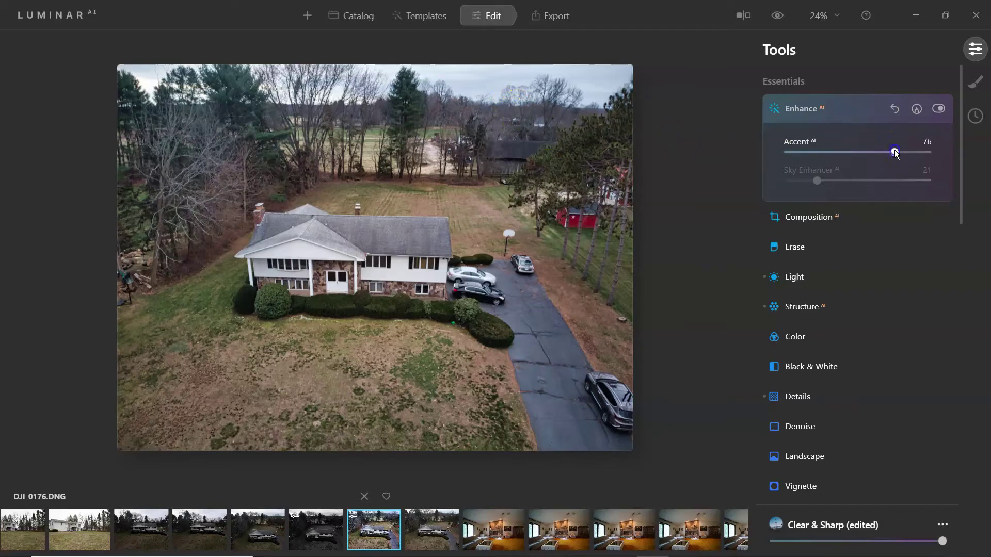
pyautogui.moveTo(896, 154); pyautogui.dragTo(857, 154)
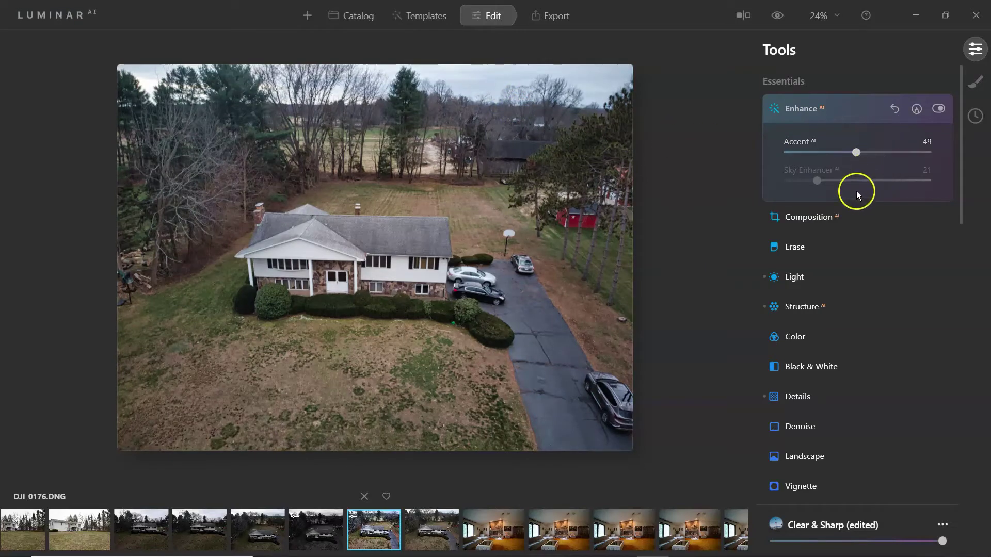
pyautogui.click(828, 216)
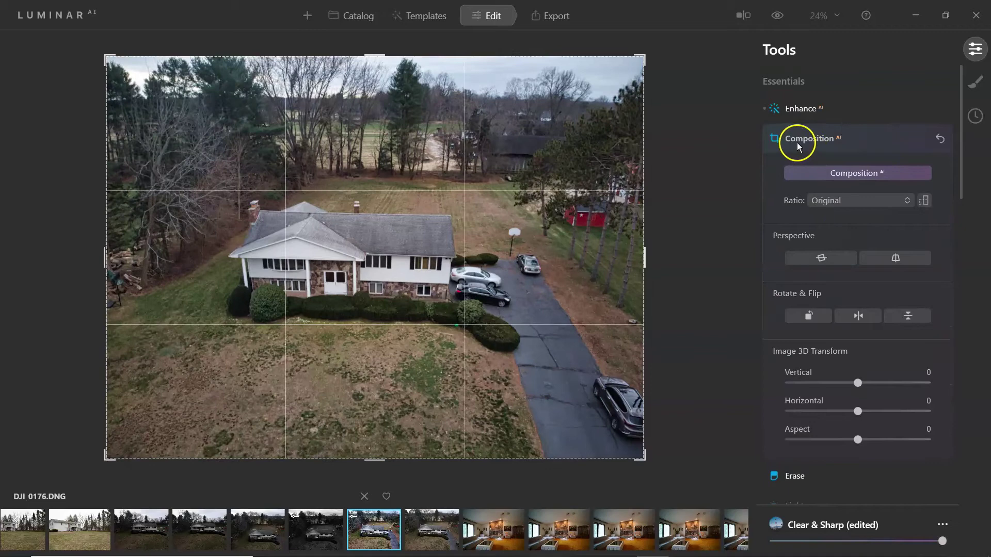
pyautogui.click(798, 145)
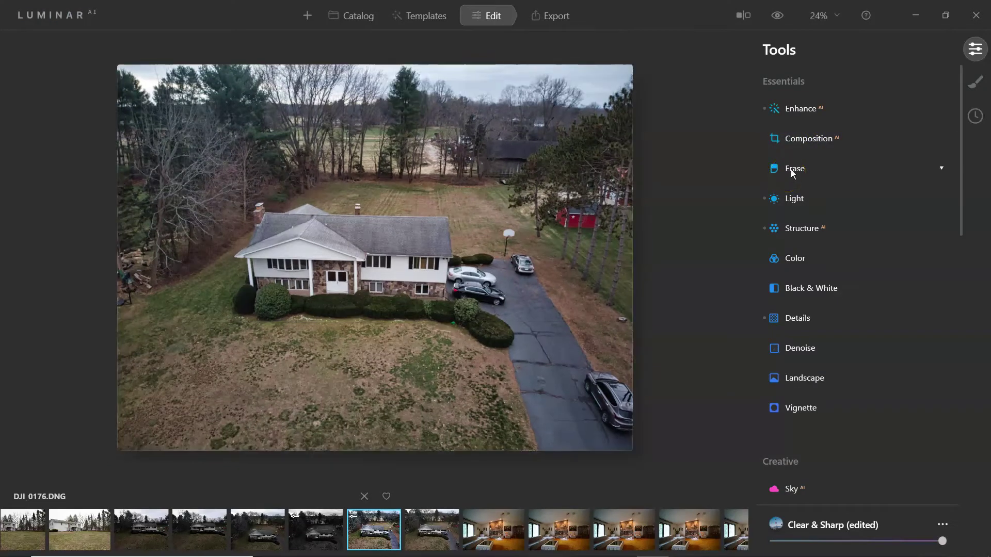
# Set Light to Smart Contrast 36, Highlights -66, Shadows 62, Whites -55 and Blacks 54.
pyautogui.click(809, 198)
pyautogui.click(807, 198)
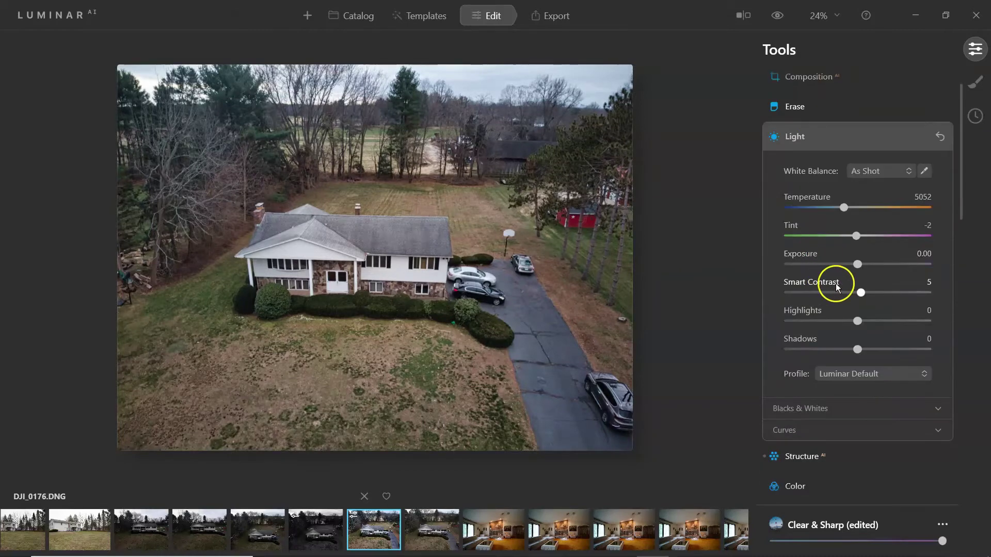
pyautogui.moveTo(861, 293); pyautogui.dragTo(885, 292)
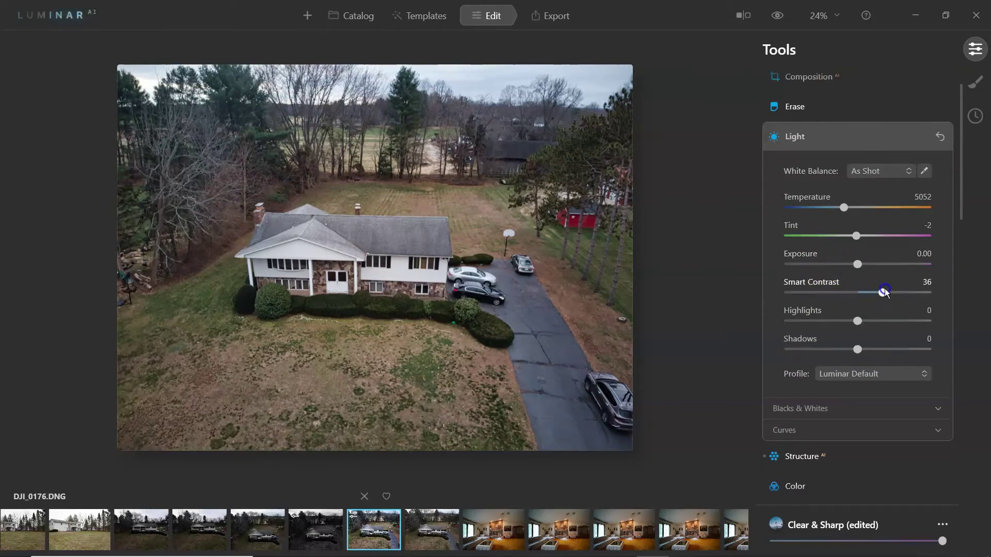
pyautogui.moveTo(852, 324); pyautogui.dragTo(812, 325)
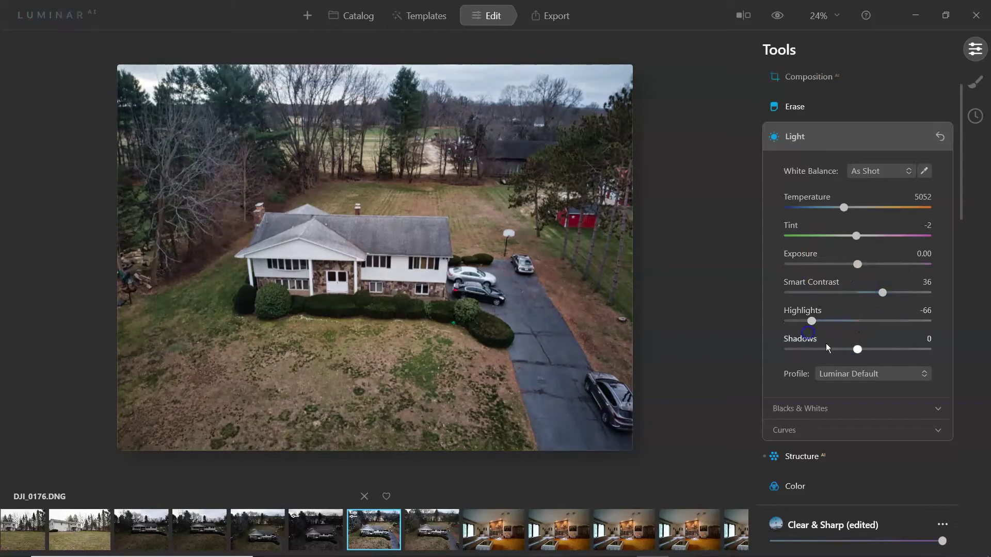
pyautogui.moveTo(858, 350); pyautogui.dragTo(902, 347)
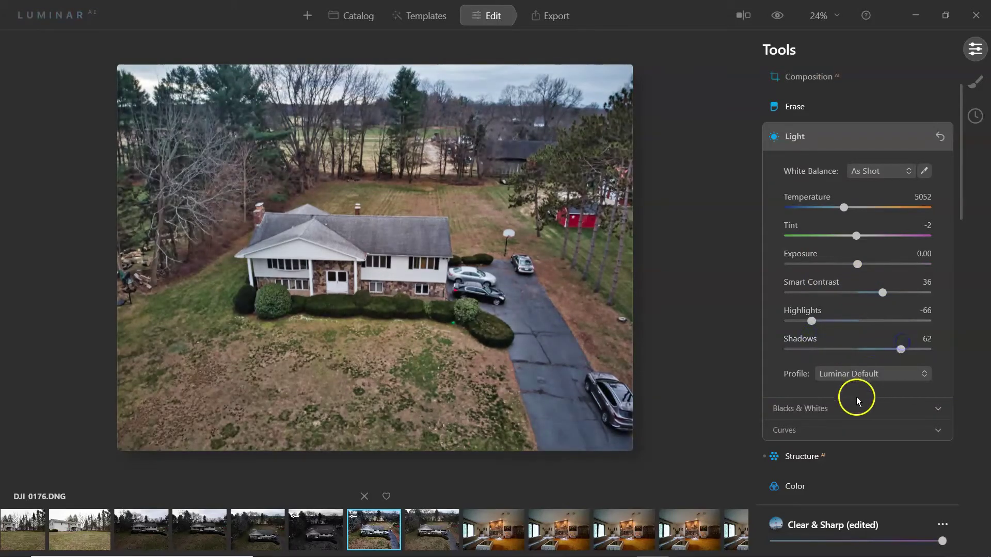
pyautogui.click(839, 409)
pyautogui.scroll(-2, 833, 410)
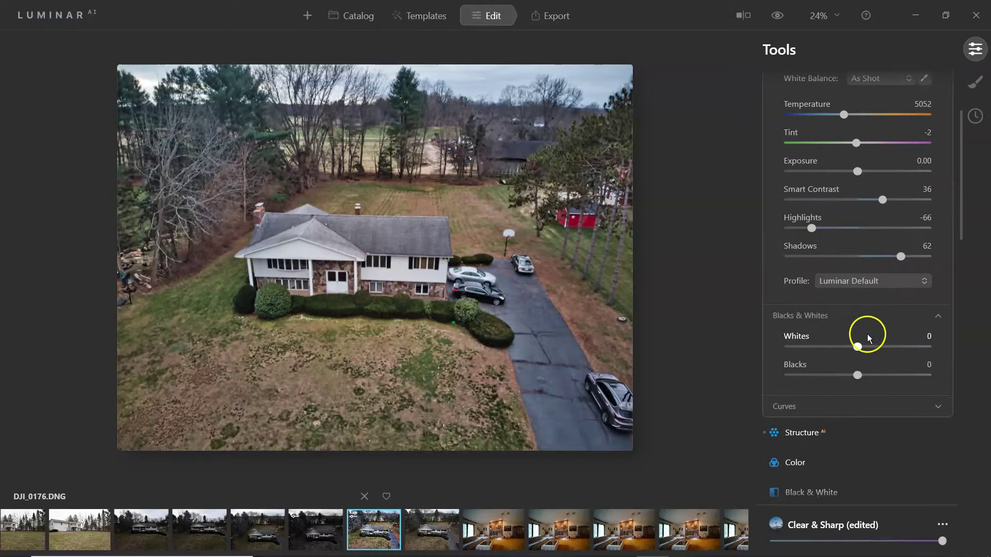
pyautogui.moveTo(858, 347); pyautogui.dragTo(819, 347)
pyautogui.moveTo(857, 375); pyautogui.dragTo(904, 377)
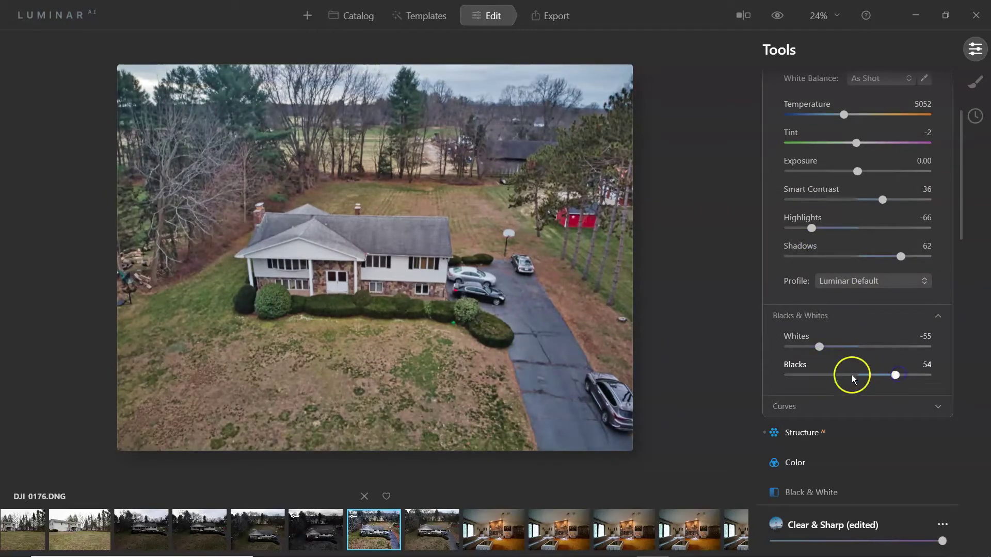
# Glance at Curves, then set Structure Amount to 64 with Boost 20.
pyautogui.scroll(-1, 831, 390)
pyautogui.click(838, 376)
pyautogui.scroll(-3, 812, 327)
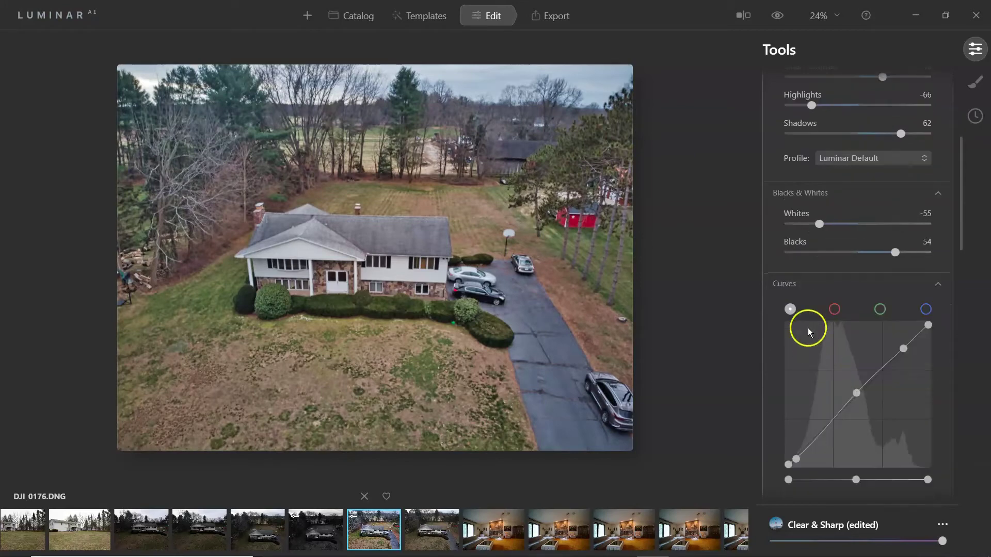
pyautogui.click(788, 283)
pyautogui.scroll(-1, 791, 299)
pyautogui.click(790, 296)
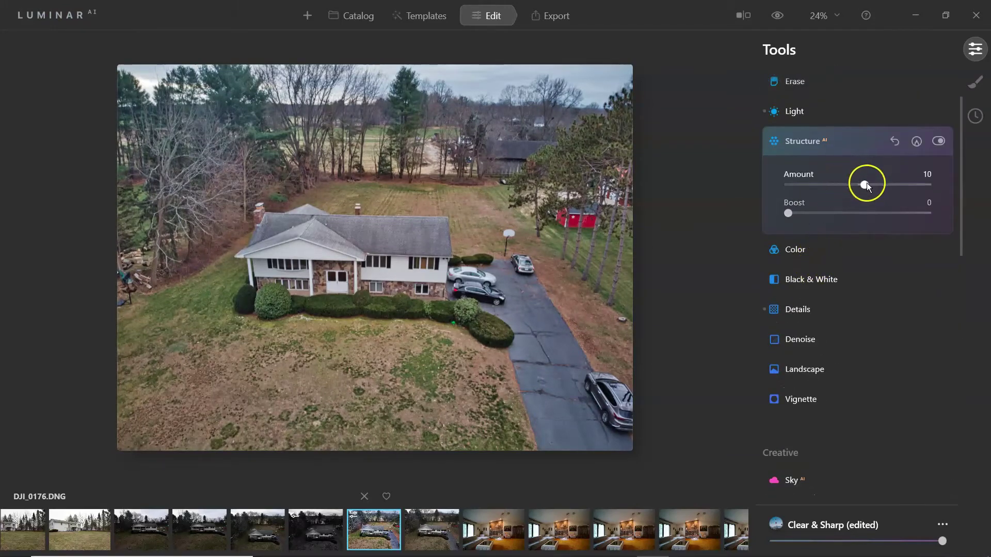
pyautogui.moveTo(867, 184); pyautogui.dragTo(892, 186)
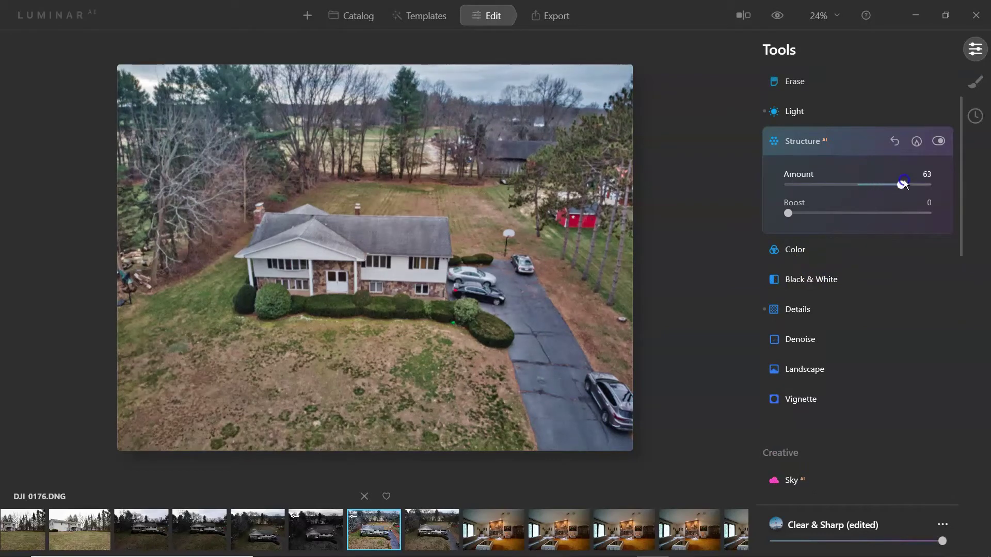
pyautogui.moveTo(788, 213)
pyautogui.mouseDown()
pyautogui.moveTo(853, 213)
pyautogui.moveTo(866, 201)
pyautogui.moveTo(773, 212)
pyautogui.mouseUp()
# Drop Structure Amount to 6 with Boost 0, and set Color Saturation 30 and Vibrance 8.
pyautogui.moveTo(901, 183); pyautogui.dragTo(862, 194)
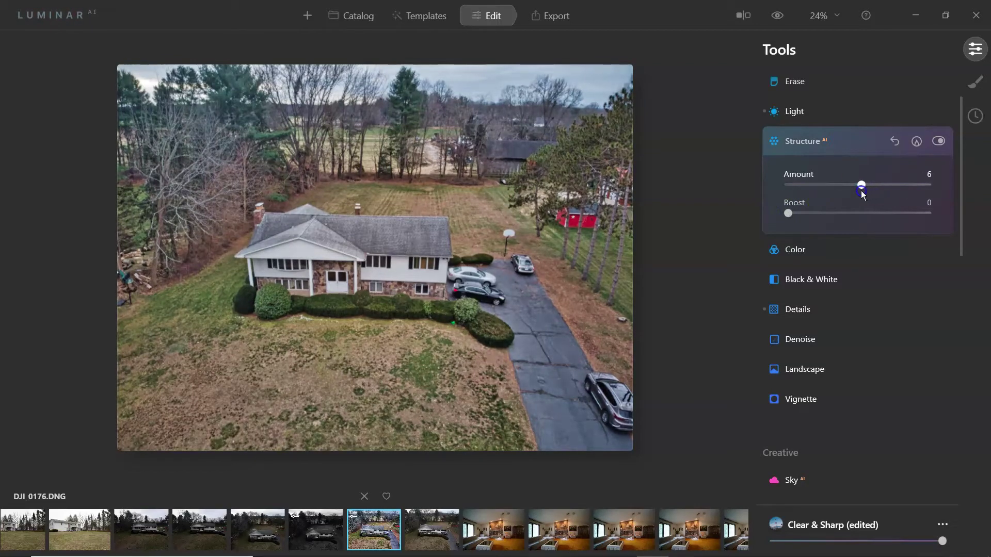
pyautogui.click(805, 248)
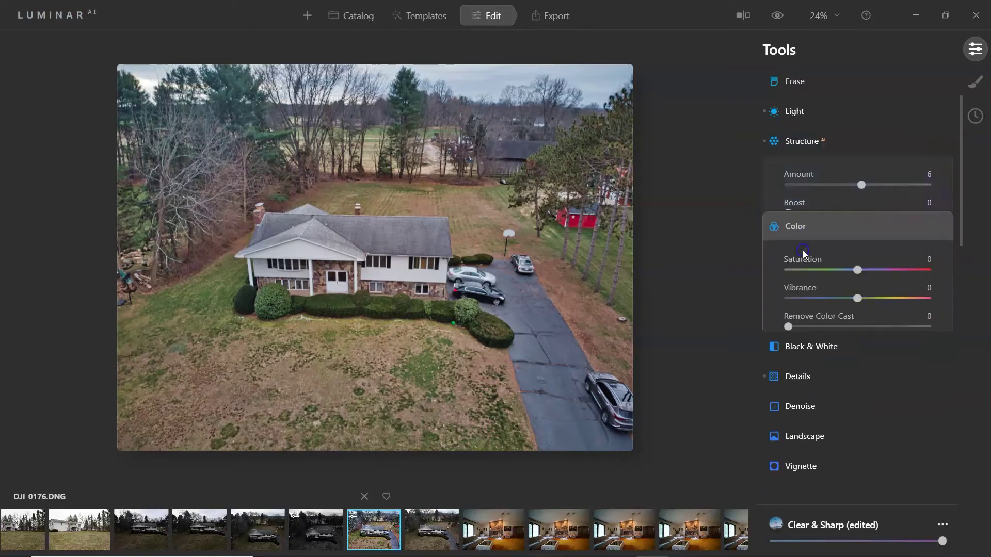
pyautogui.moveTo(857, 213); pyautogui.dragTo(880, 216)
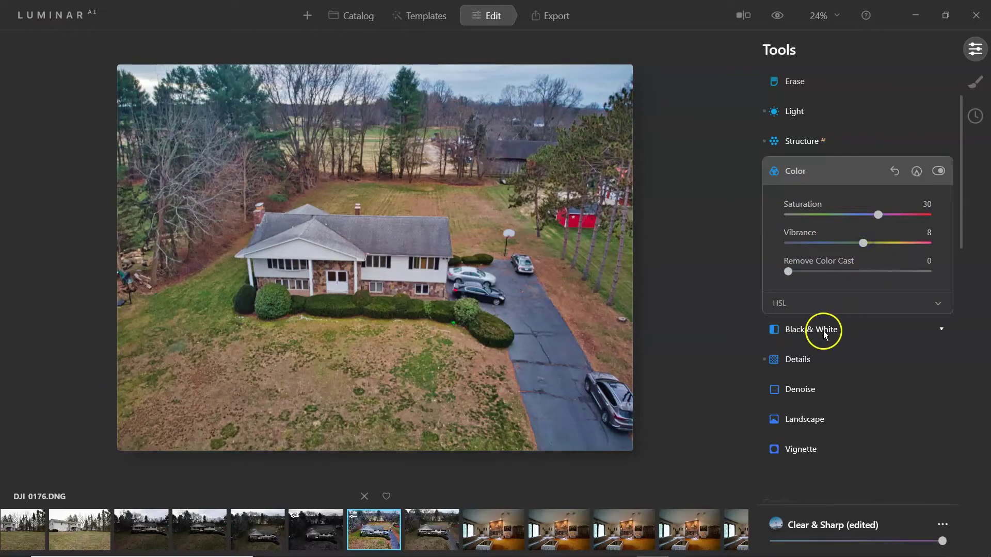
pyautogui.click(809, 175)
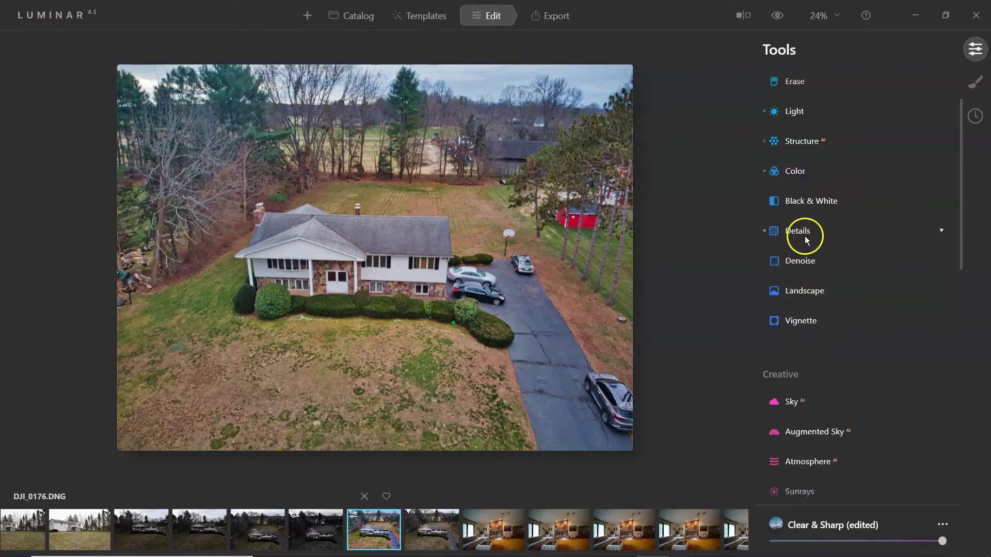
pyautogui.click(804, 235)
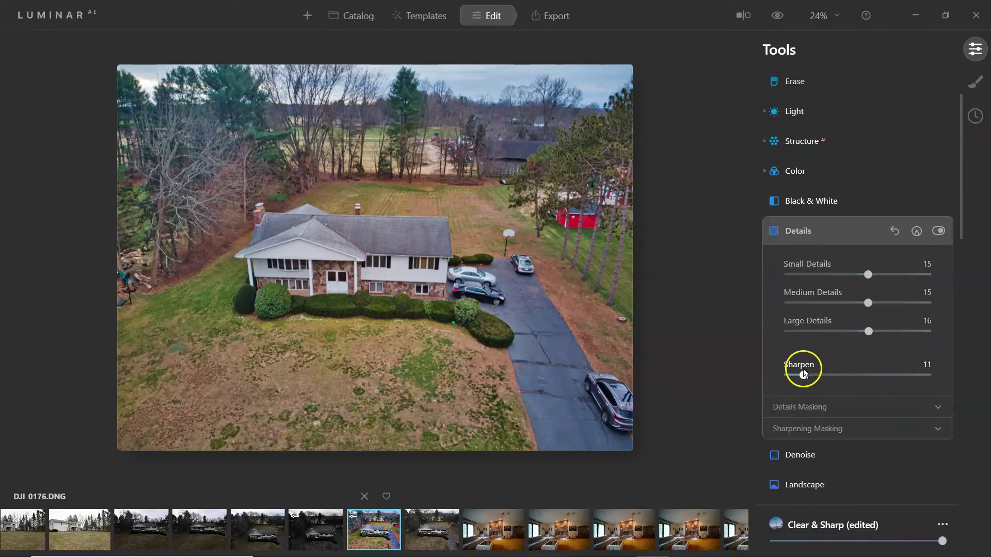
pyautogui.click(808, 232)
pyautogui.click(798, 298)
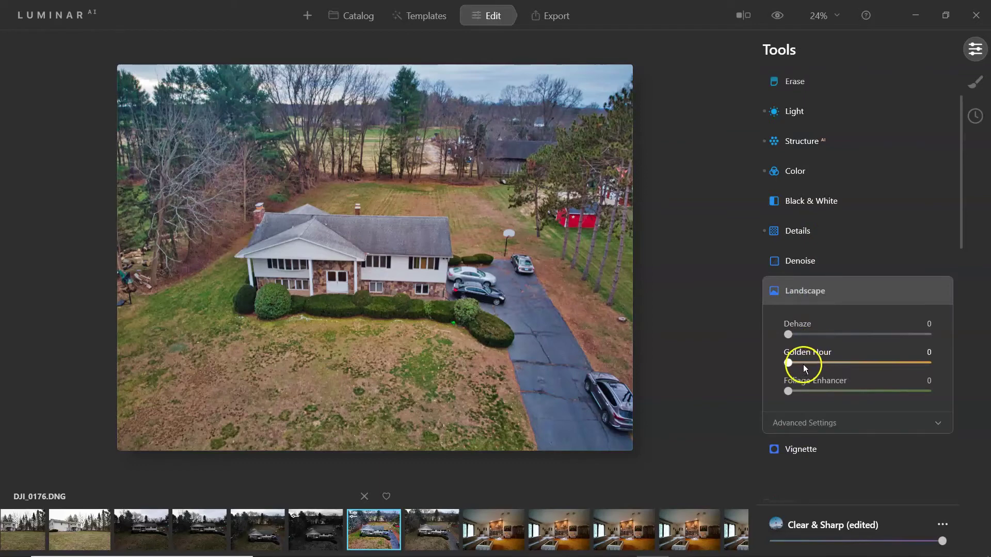
# Set Landscape Golden Hour to 43 and Foliage Enhancer to 3, leaving Dehaze at 0.
pyautogui.moveTo(805, 369); pyautogui.dragTo(849, 361)
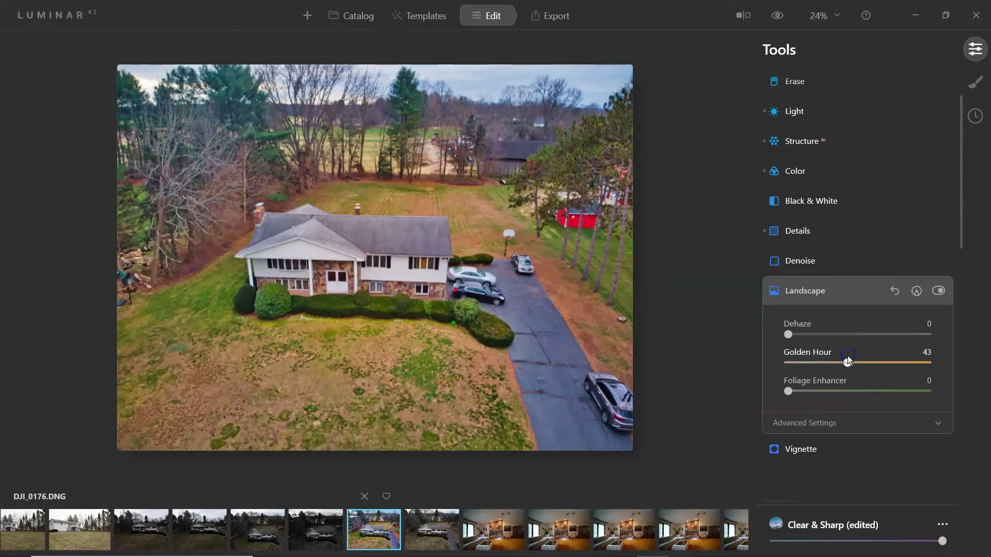
pyautogui.moveTo(815, 395); pyautogui.dragTo(795, 393)
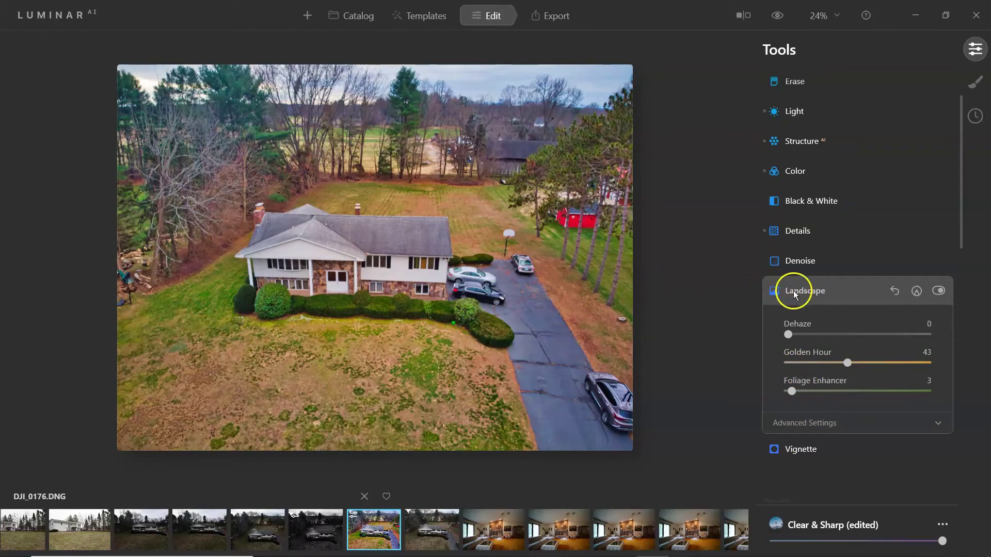
pyautogui.click(793, 291)
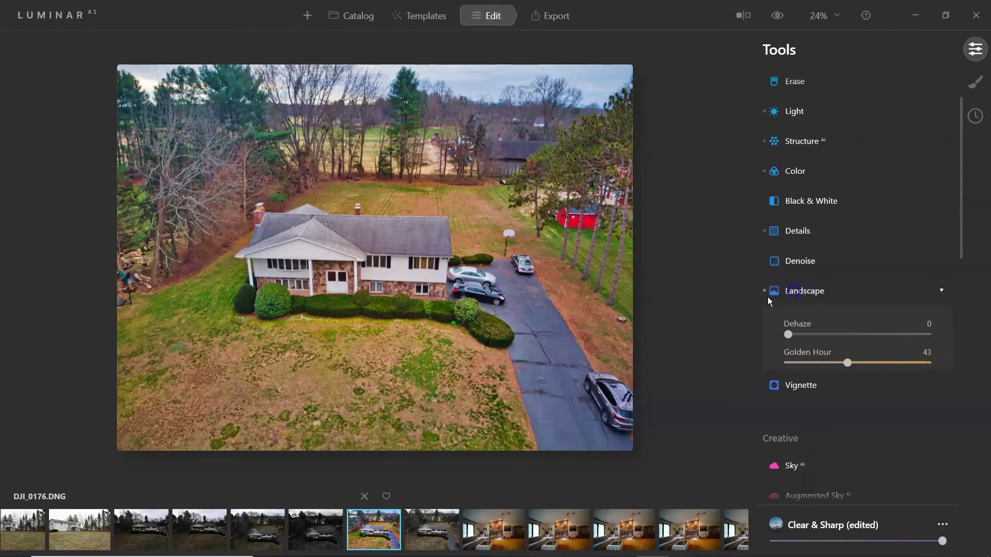
pyautogui.click(744, 15)
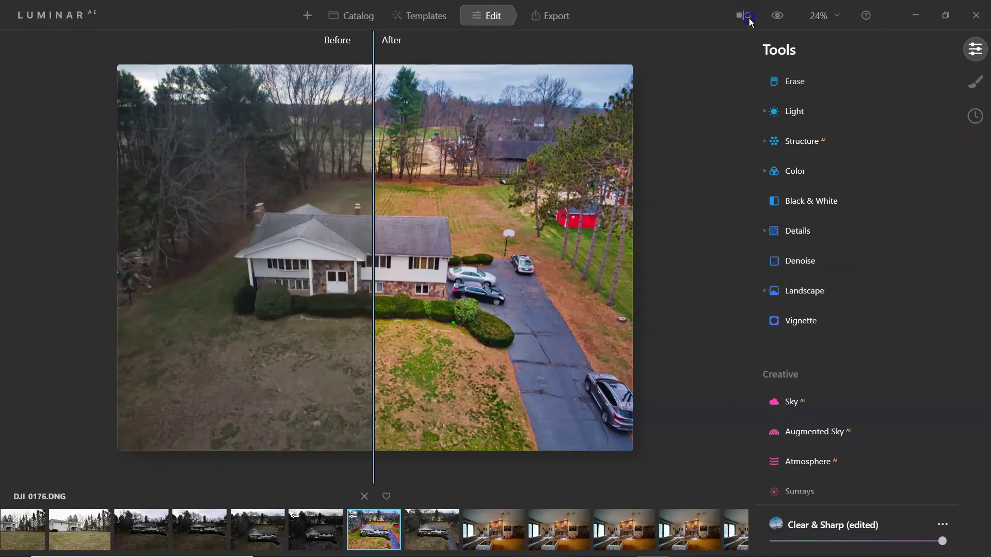
pyautogui.click(749, 19)
pyautogui.click(780, 17)
pyautogui.click(781, 17)
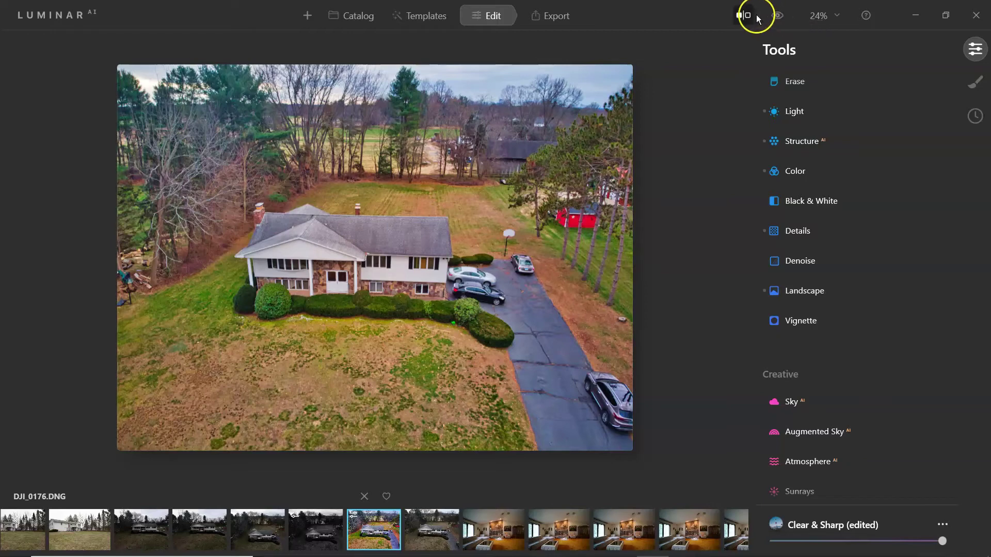
pyautogui.click(778, 18)
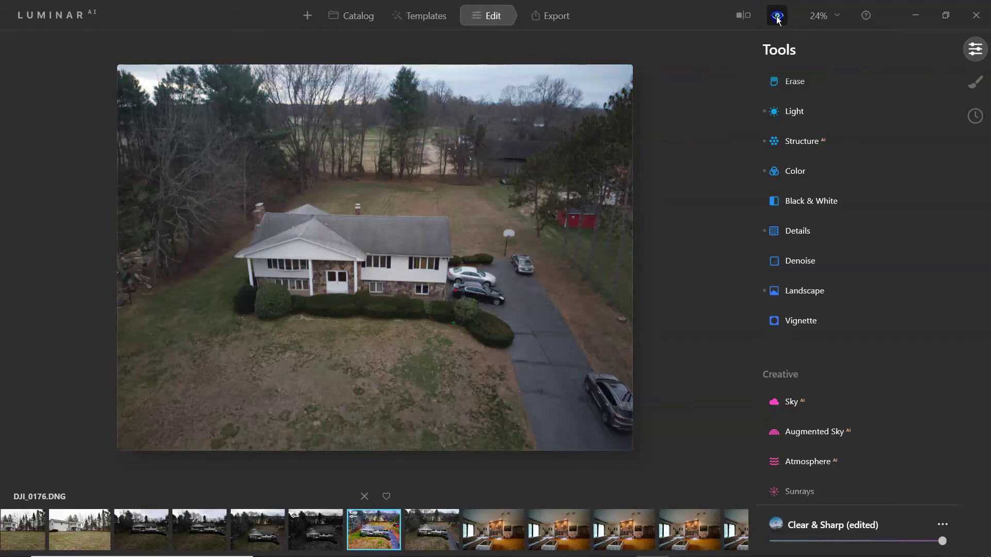
pyautogui.click(778, 17)
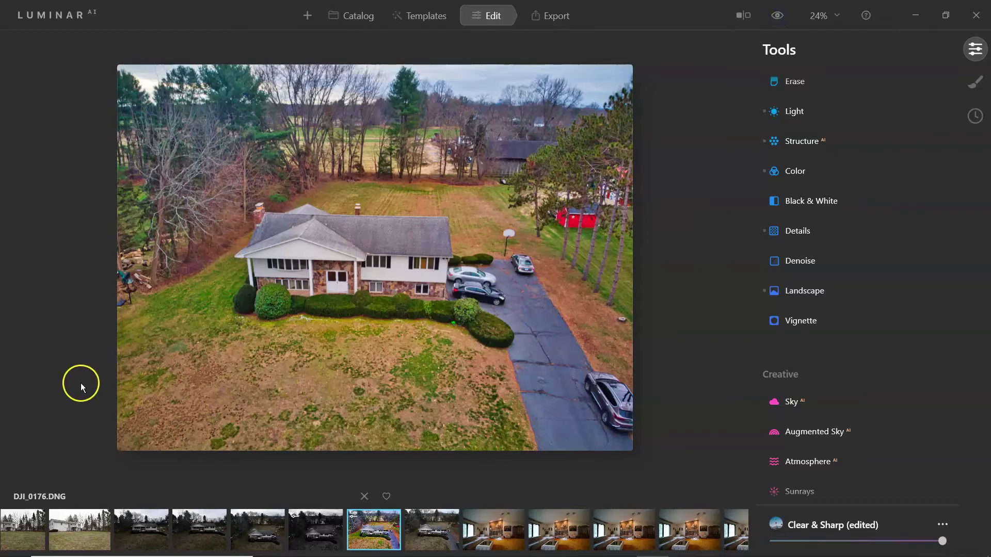
# Switch to the All Photos grid and open the living-room fireplace photo DSC01896.ARW.
pyautogui.press('g')
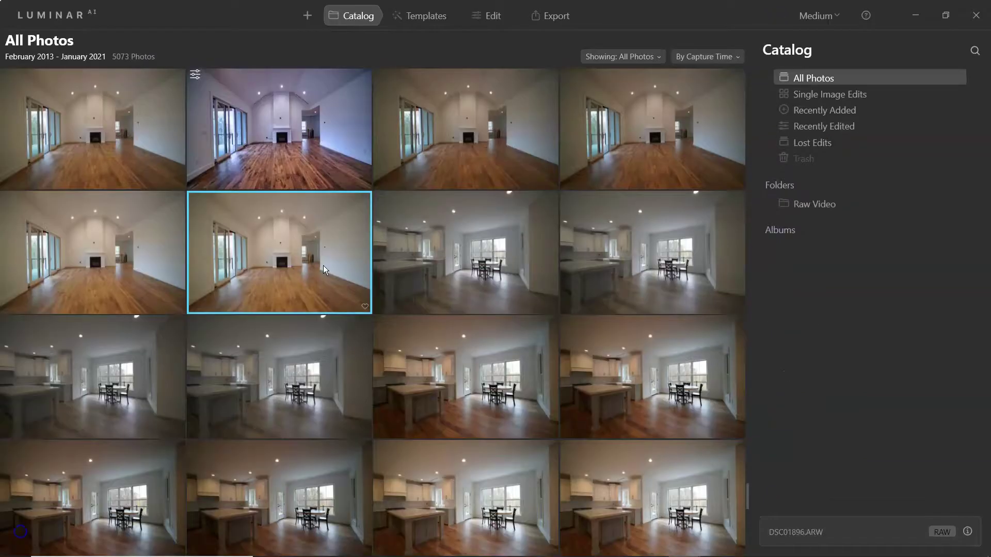
pyautogui.doubleClick(339, 265)
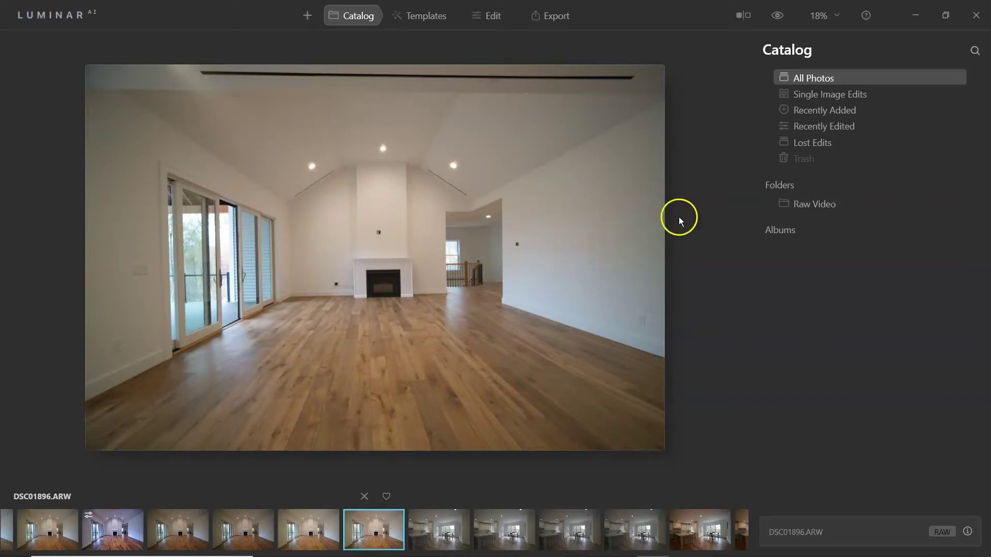
# Try the Clear & Sharp, Simple and Clear Skies templates on the living room, keeping Fast Fix.
pyautogui.click(441, 23)
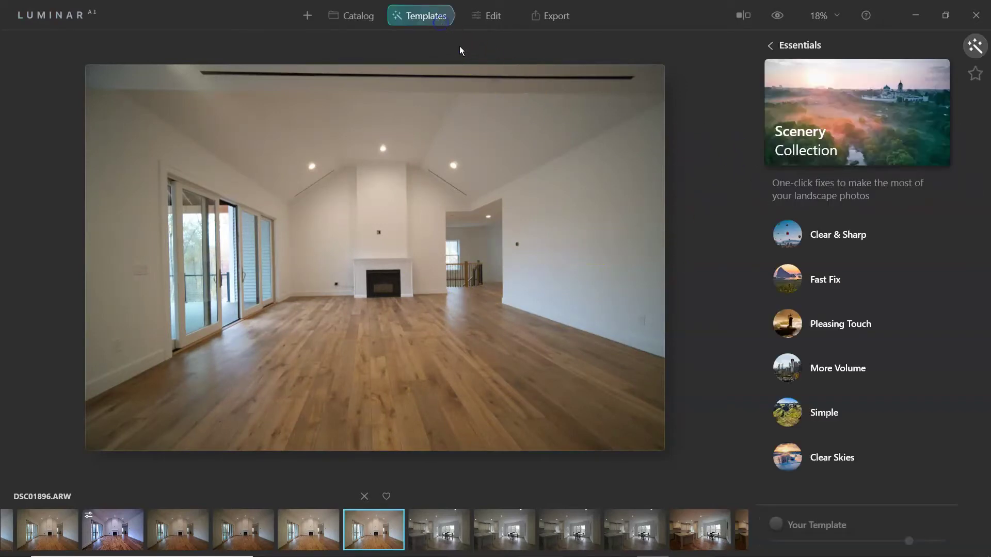
pyautogui.click(821, 250)
pyautogui.click(823, 290)
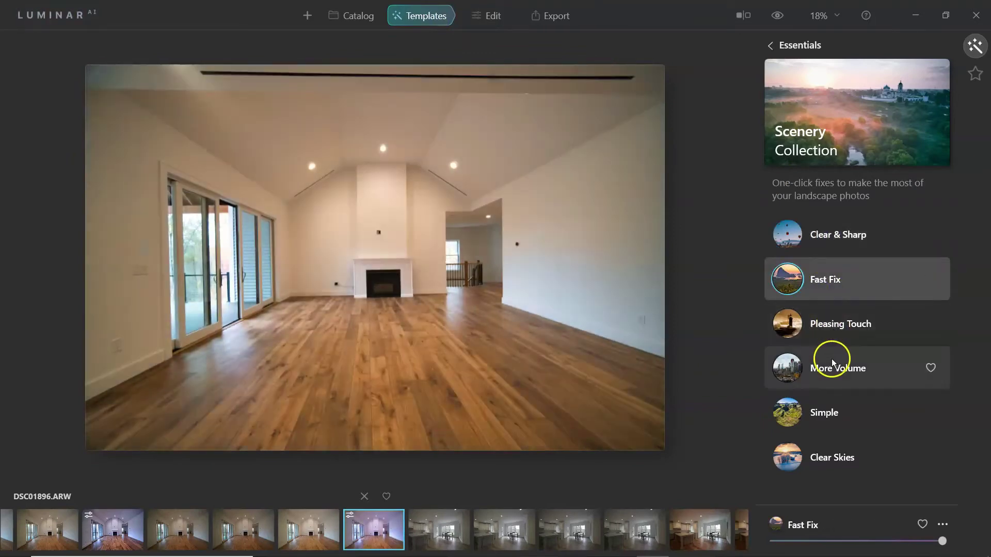
pyautogui.click(814, 416)
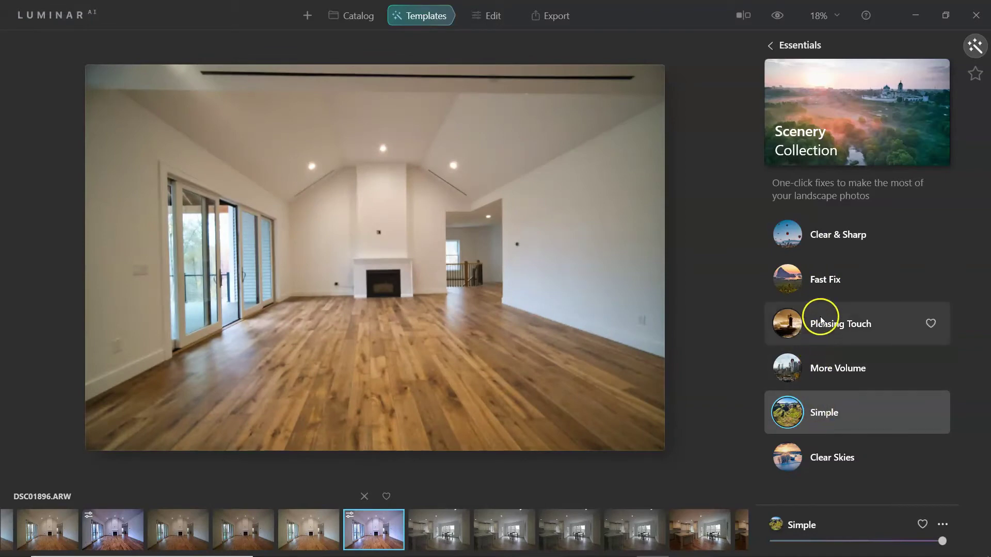
pyautogui.click(819, 283)
pyautogui.click(848, 456)
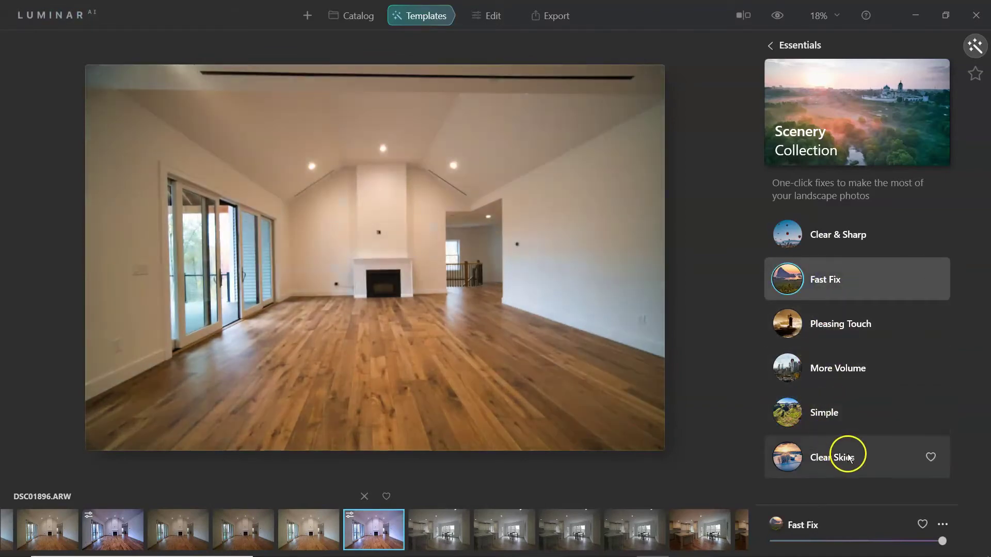
pyautogui.click(829, 279)
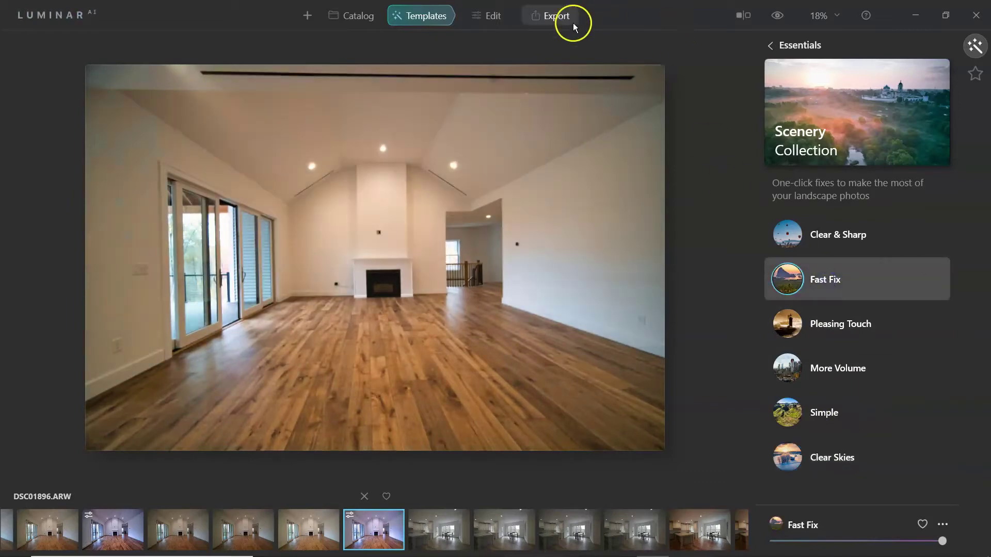
pyautogui.click(500, 19)
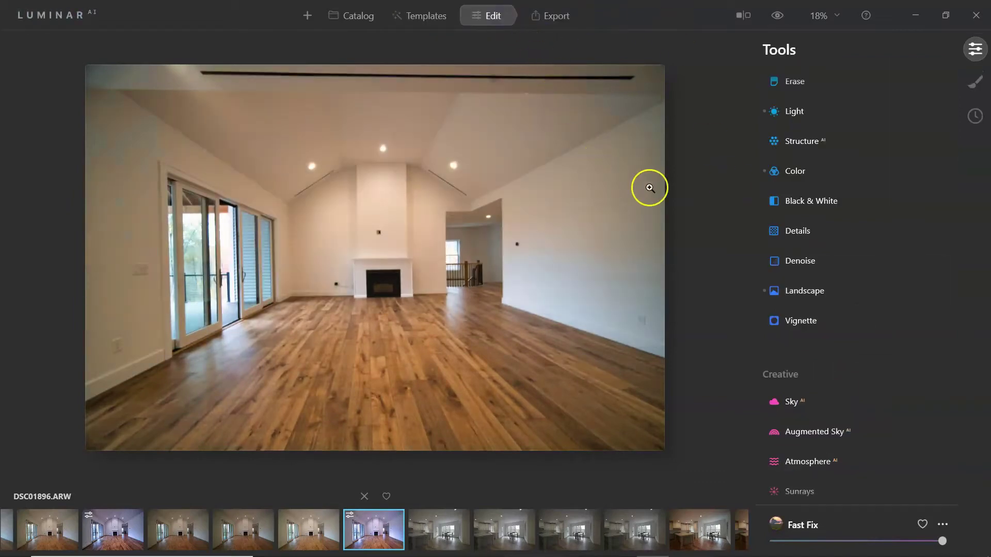
pyautogui.scroll(2, 776, 179)
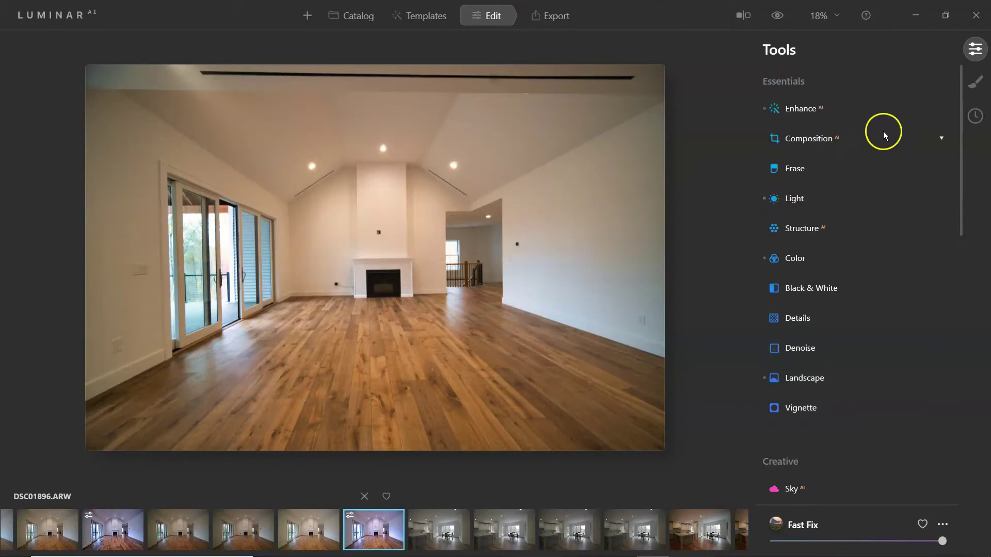
pyautogui.click(975, 81)
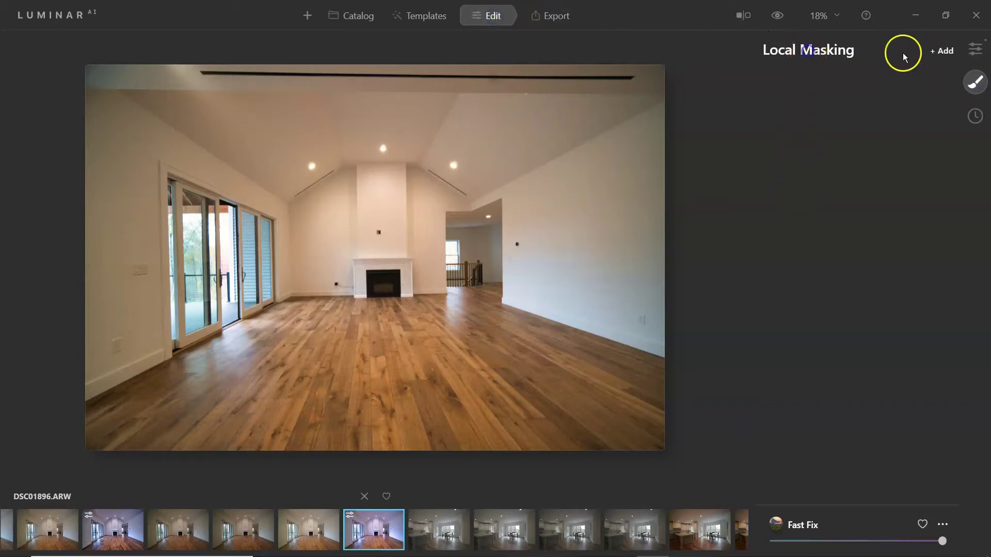
pyautogui.click(975, 50)
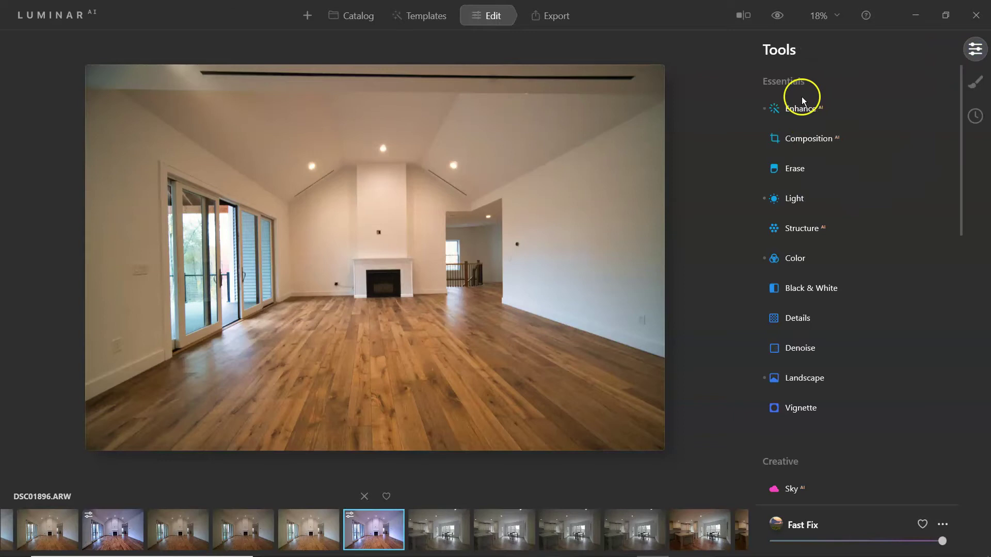
pyautogui.scroll(-3, 777, 227)
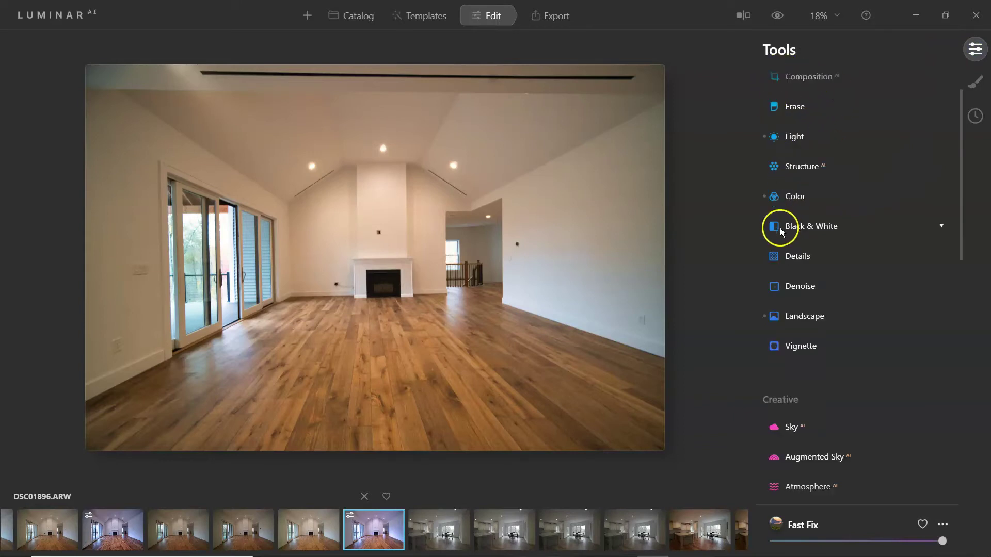
pyautogui.scroll(-6, 795, 265)
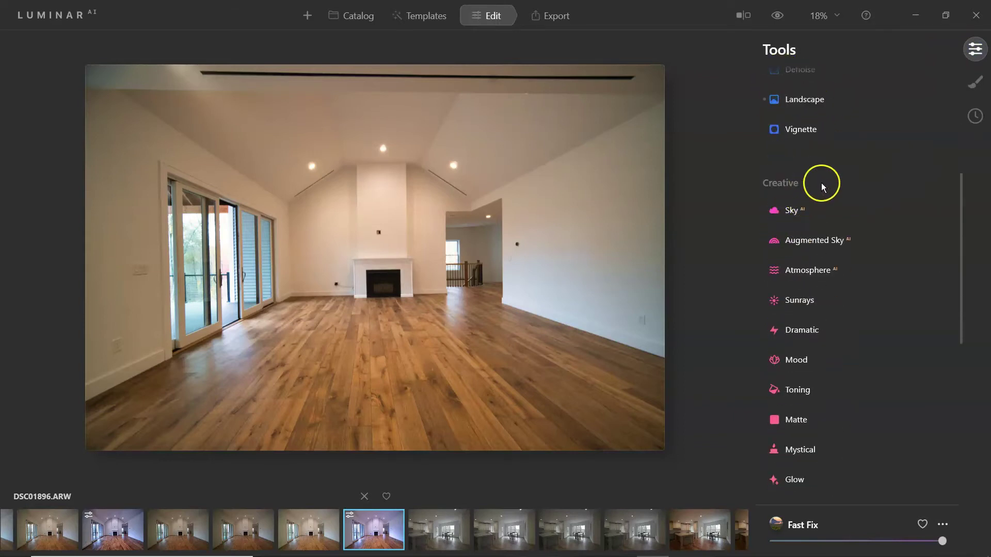
pyautogui.scroll(-1, 791, 277)
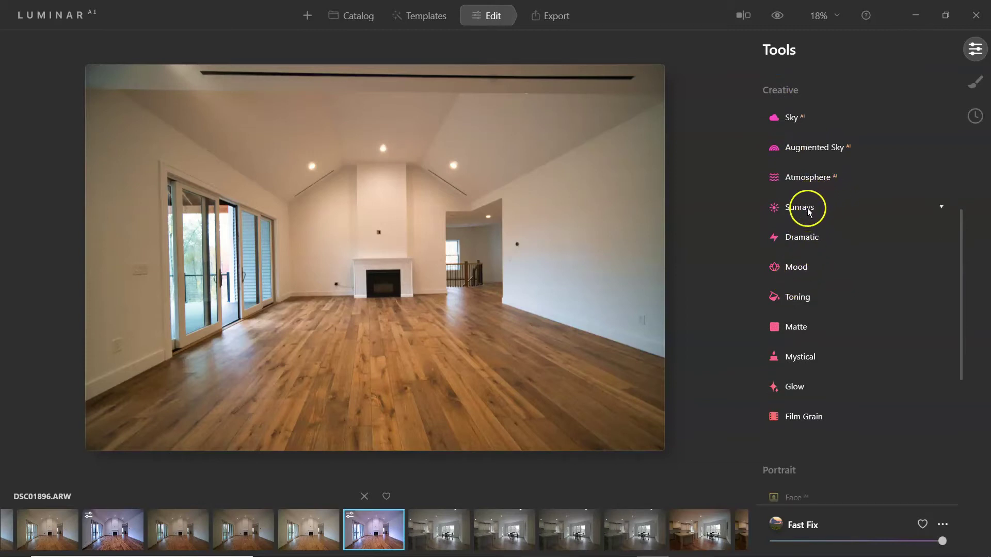
pyautogui.scroll(-1, 795, 216)
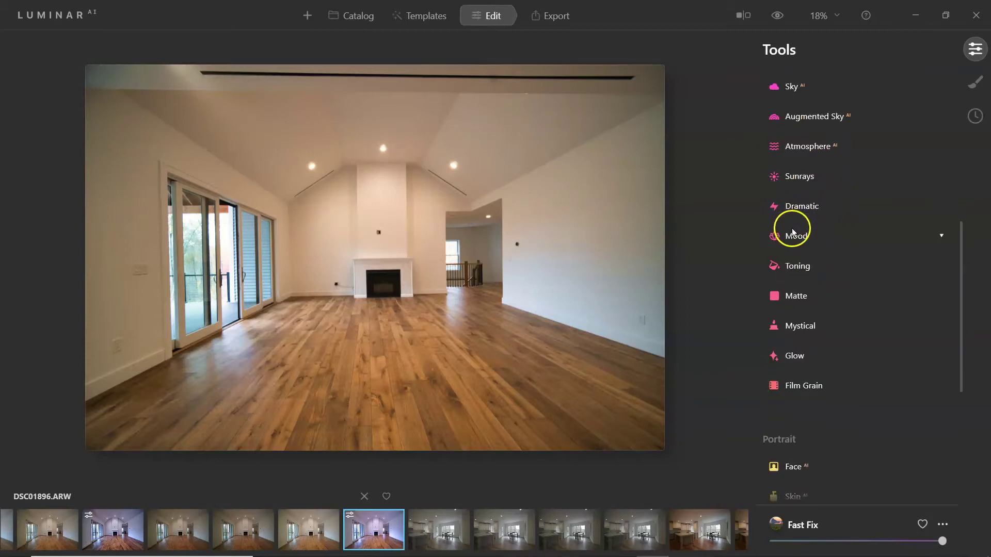
pyautogui.scroll(-8, 797, 222)
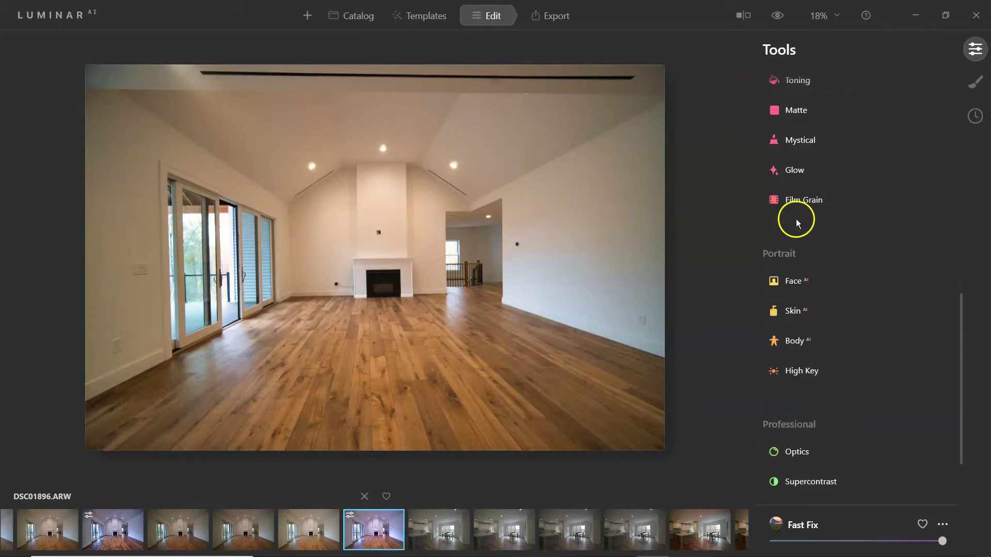
pyautogui.scroll(-1, 795, 222)
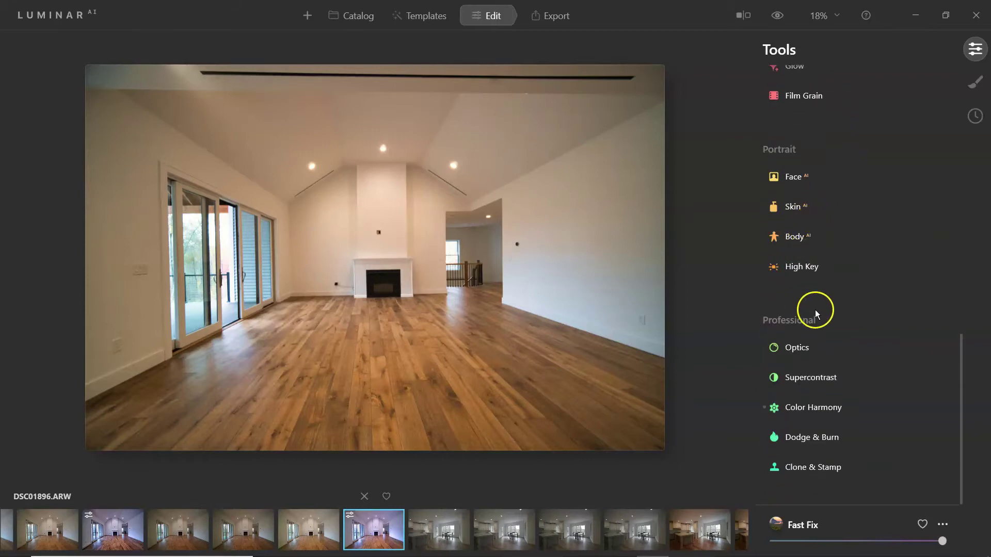
pyautogui.scroll(4, 826, 449)
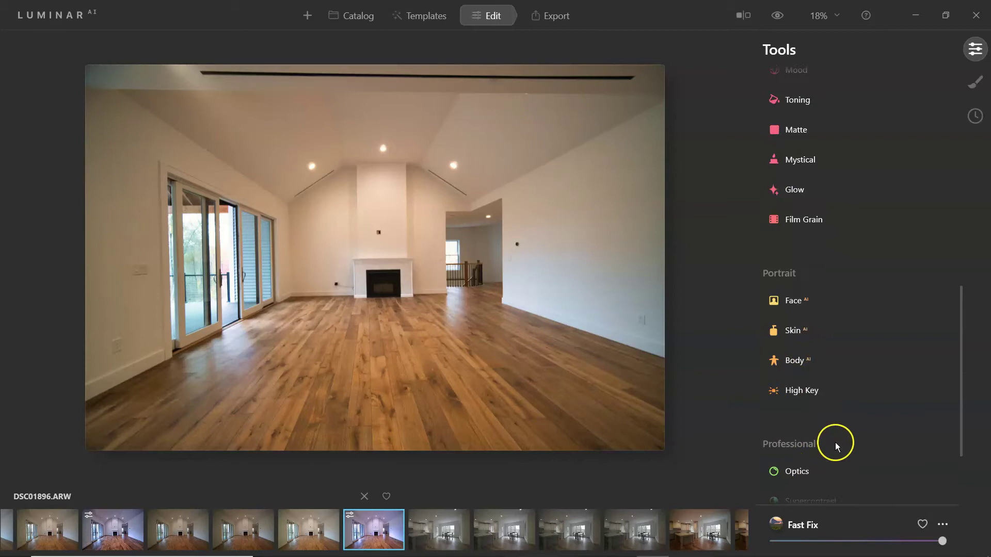
pyautogui.scroll(9, 837, 444)
pyautogui.scroll(9, 872, 271)
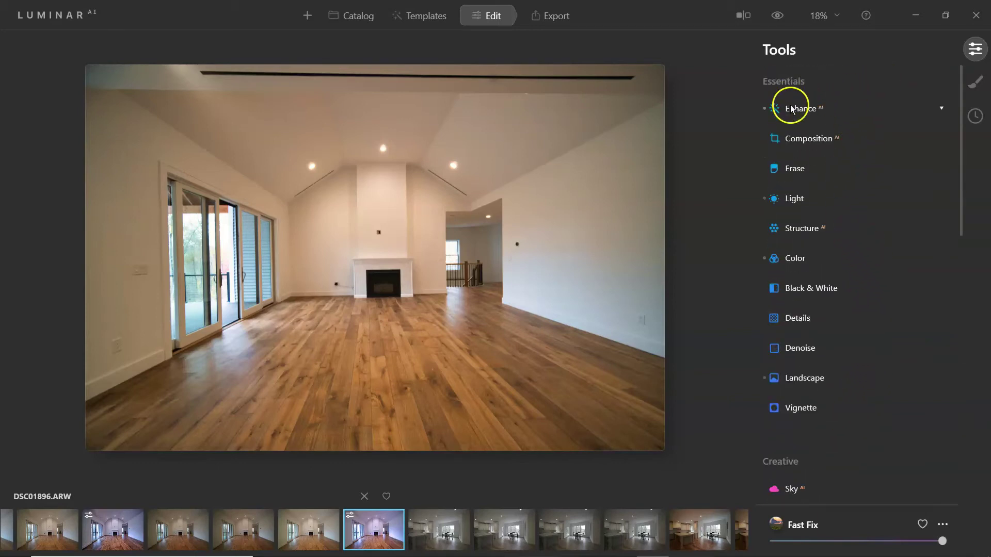
# Expand Enhance and open the Erase tool, showing Select mode with Brush Radius 20.
pyautogui.click(769, 111)
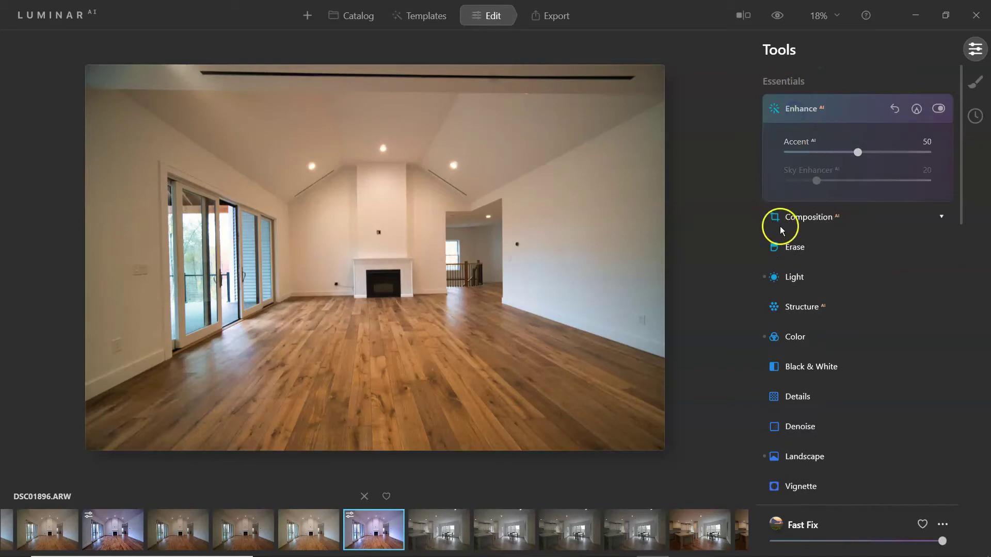
pyautogui.click(794, 262)
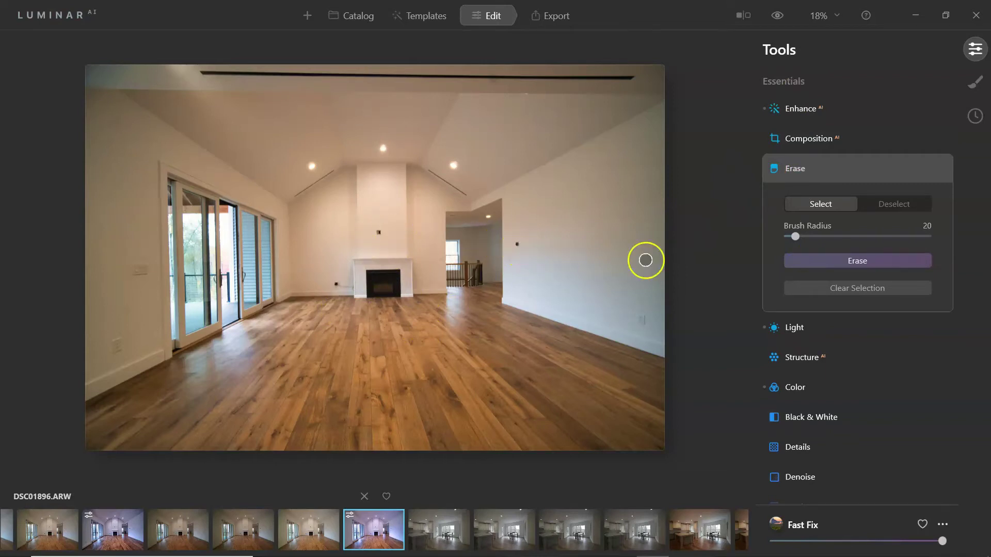
pyautogui.click(796, 144)
pyautogui.click(807, 144)
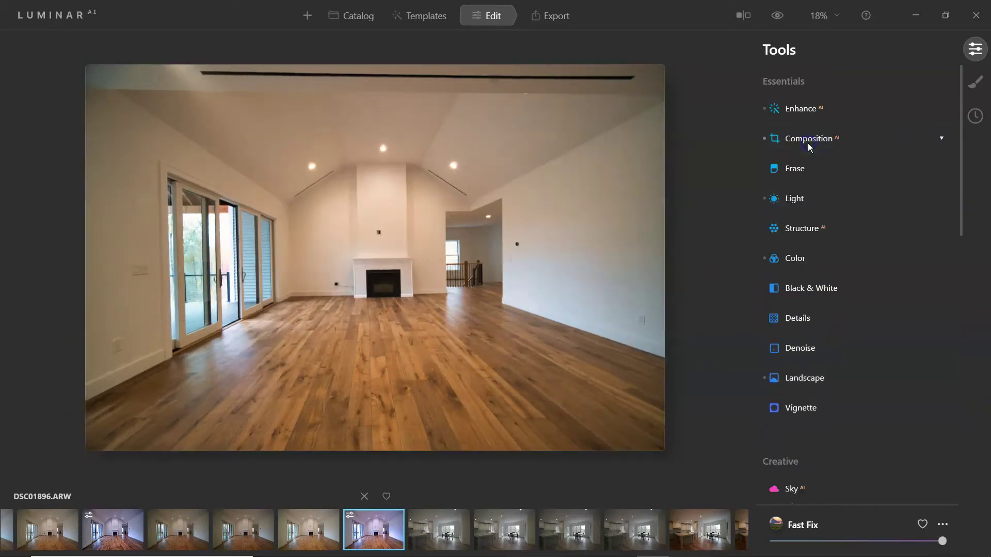
pyautogui.click(807, 170)
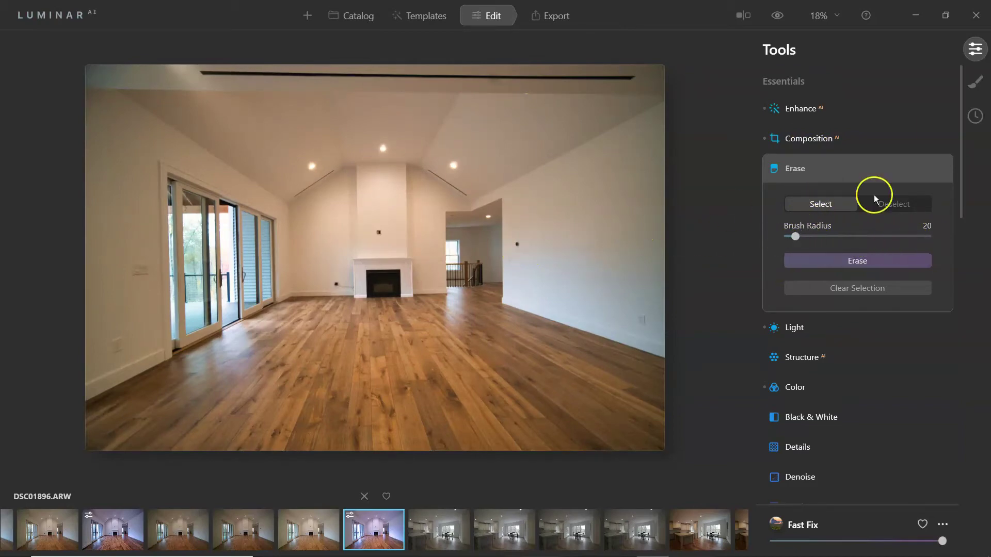
# Test-erase the wall switch and a spot on the chimney.
pyautogui.click(517, 244)
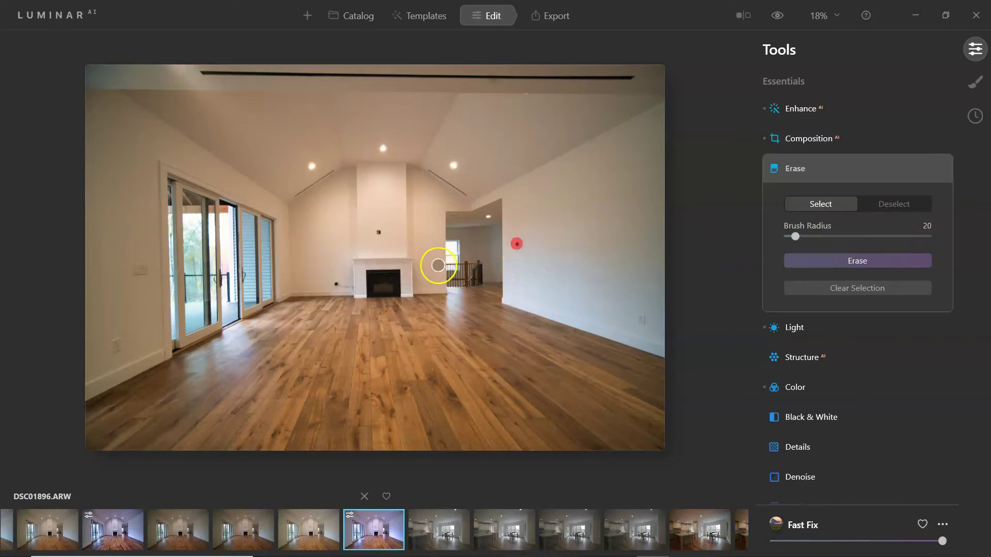
pyautogui.click(378, 232)
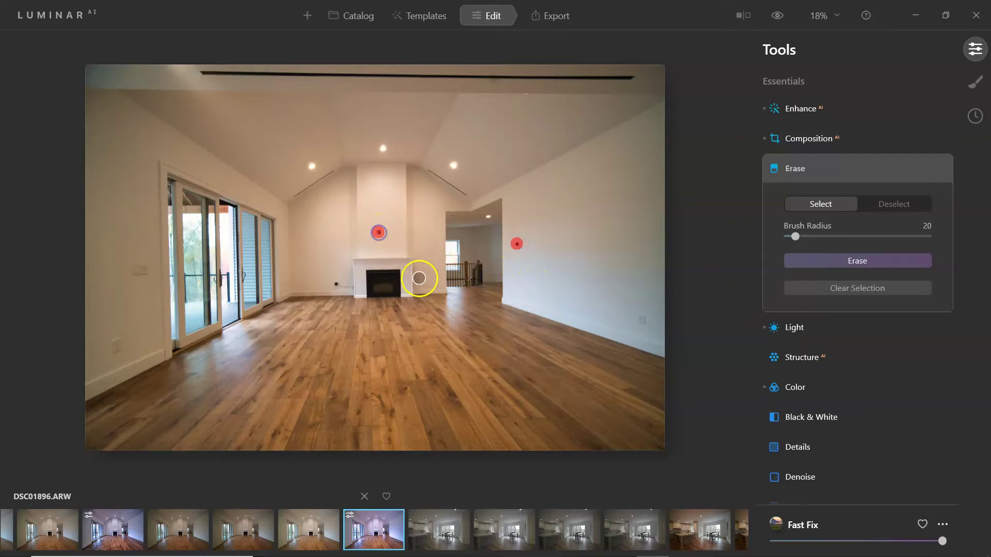
pyautogui.click(826, 265)
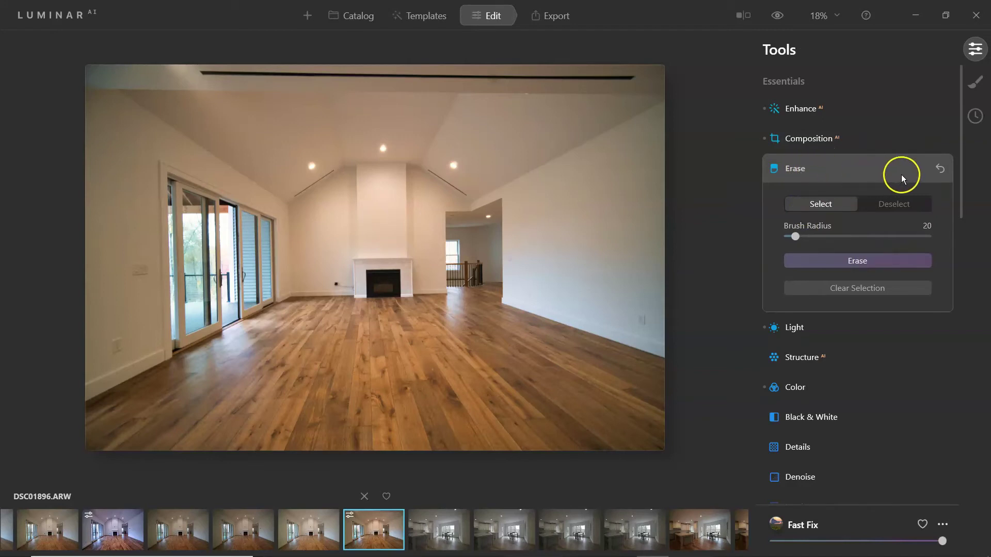
# Reset the erase to restore the original photo and collapse the Erase tool.
pyautogui.click(941, 169)
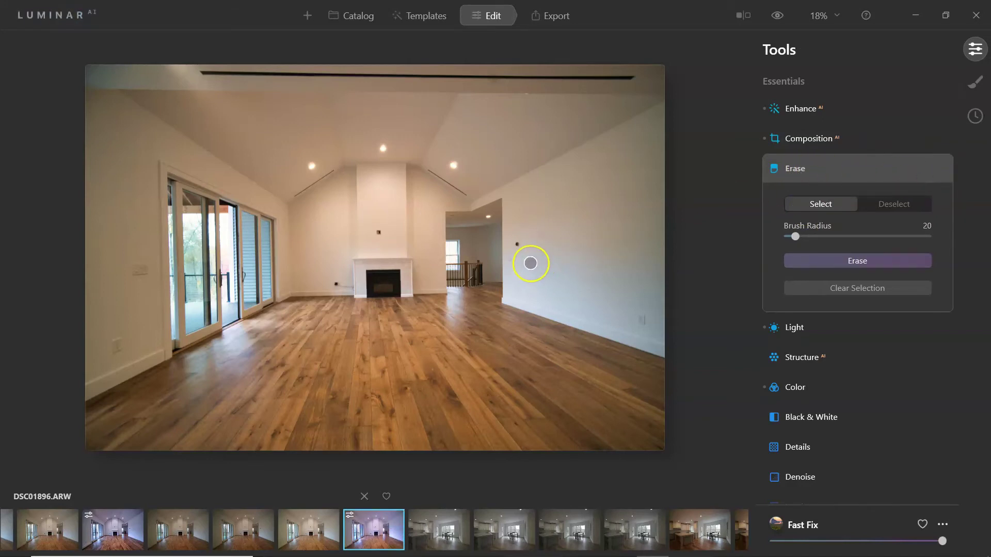
pyautogui.click(796, 171)
pyautogui.scroll(-1, 794, 320)
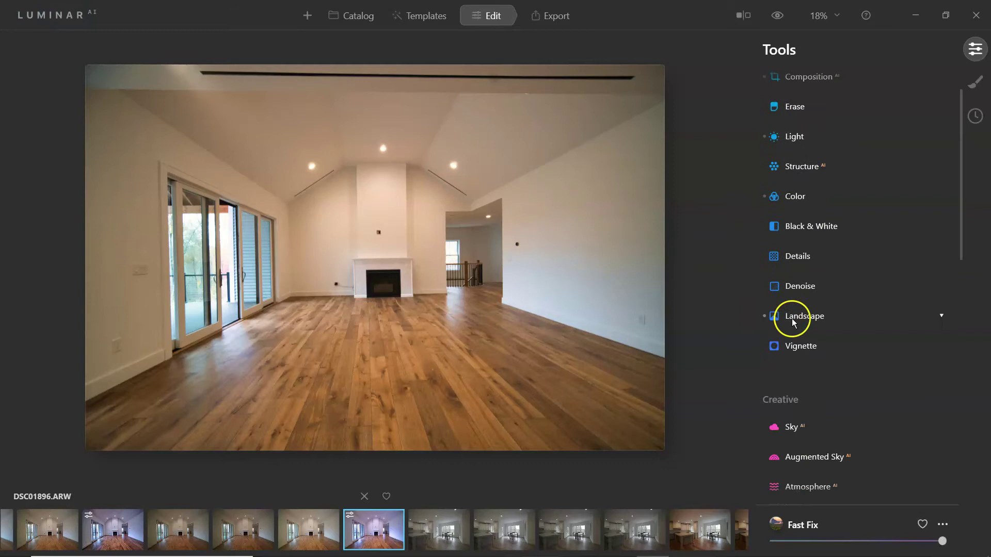
pyautogui.scroll(-3, 795, 323)
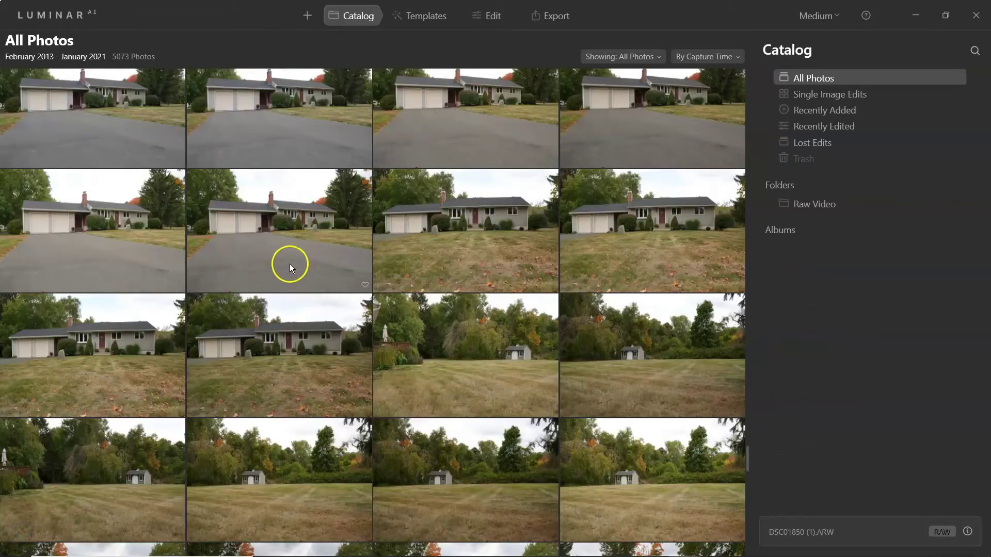
# Open the exterior house photo DSC01671.ARW from the All Photos grid in single view.
pyautogui.scroll(2, 289, 264)
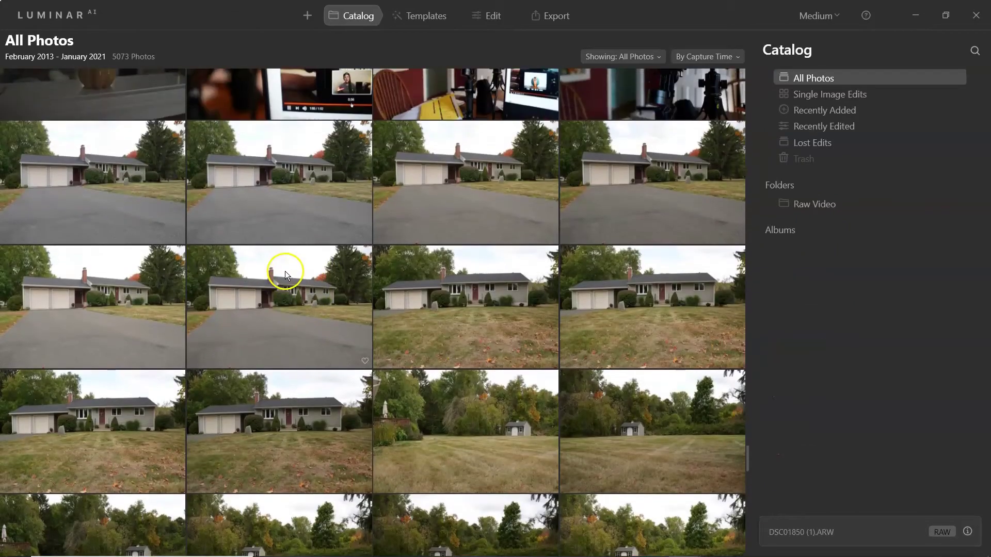
pyautogui.click(281, 318)
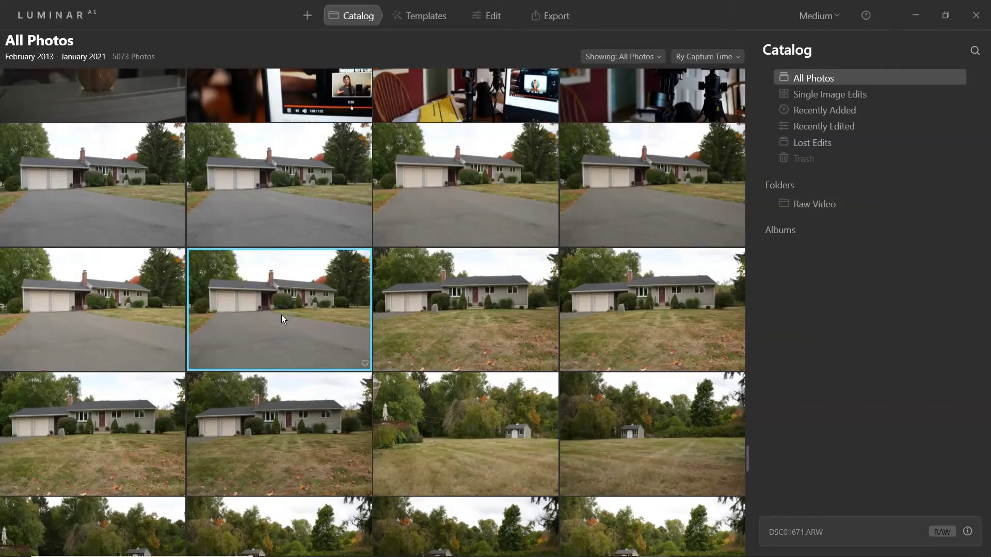
pyautogui.doubleClick(281, 317)
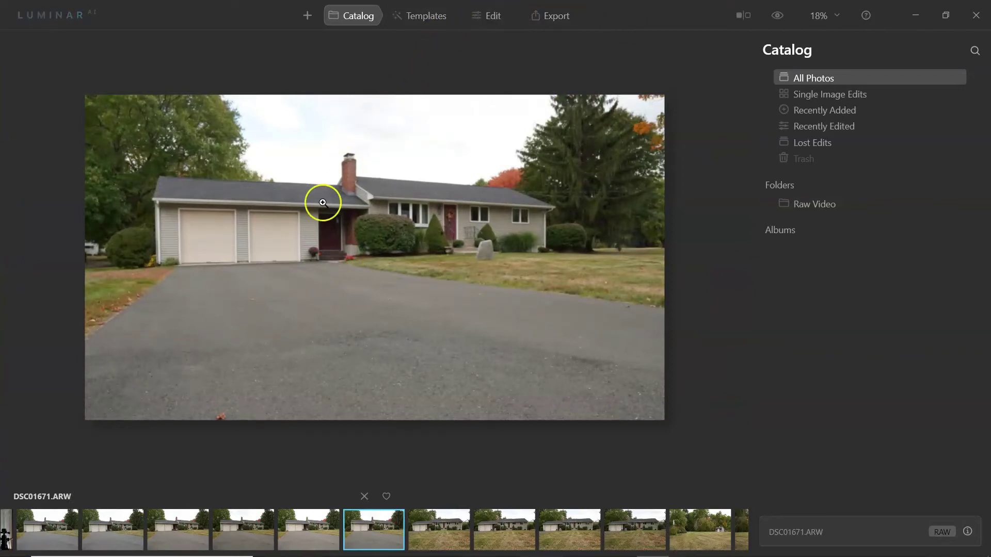
# In Edit, try the Creative Dramatic effect at Amount 61, then reset it to 0.
pyautogui.click(497, 17)
pyautogui.scroll(-5, 812, 155)
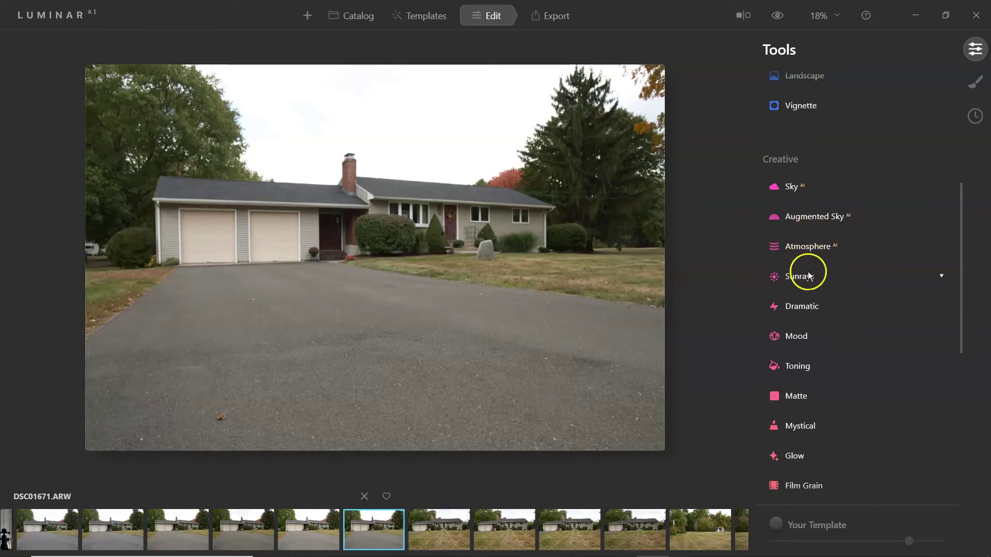
pyautogui.click(805, 307)
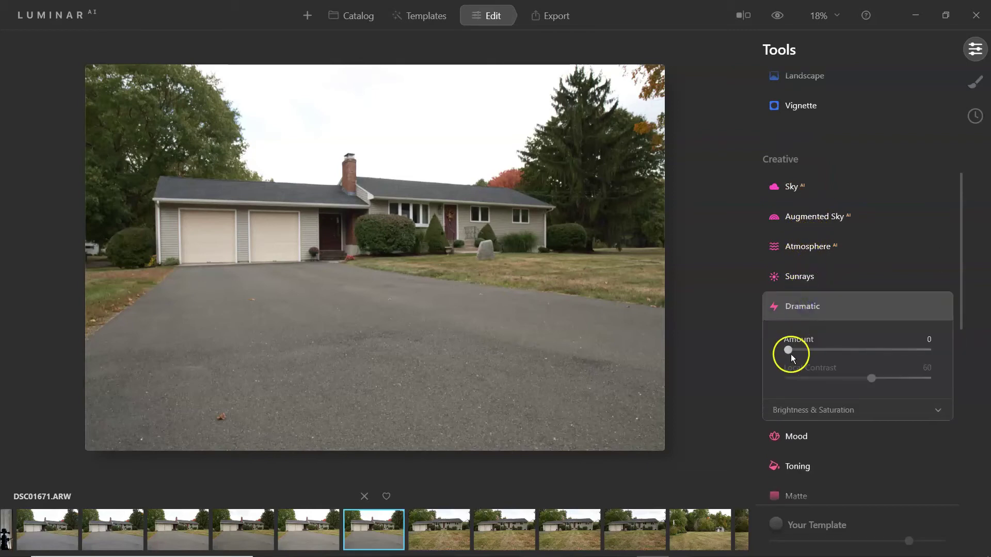
pyautogui.moveTo(815, 352); pyautogui.dragTo(768, 375)
pyautogui.click(799, 309)
pyautogui.click(821, 256)
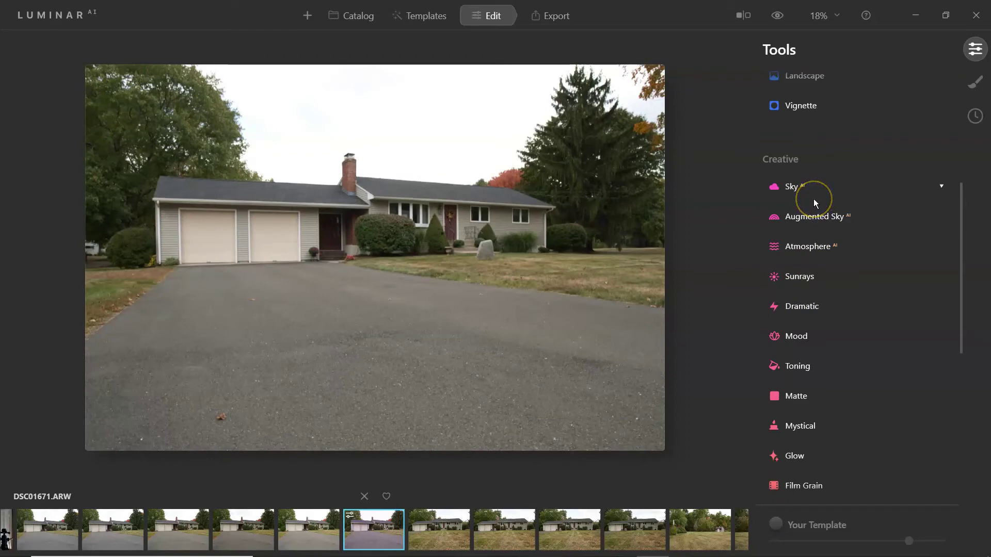
# In Sky, choose Blue Sky 1 as the Sky Selection to replace the blank sky.
pyautogui.click(790, 185)
pyautogui.click(834, 221)
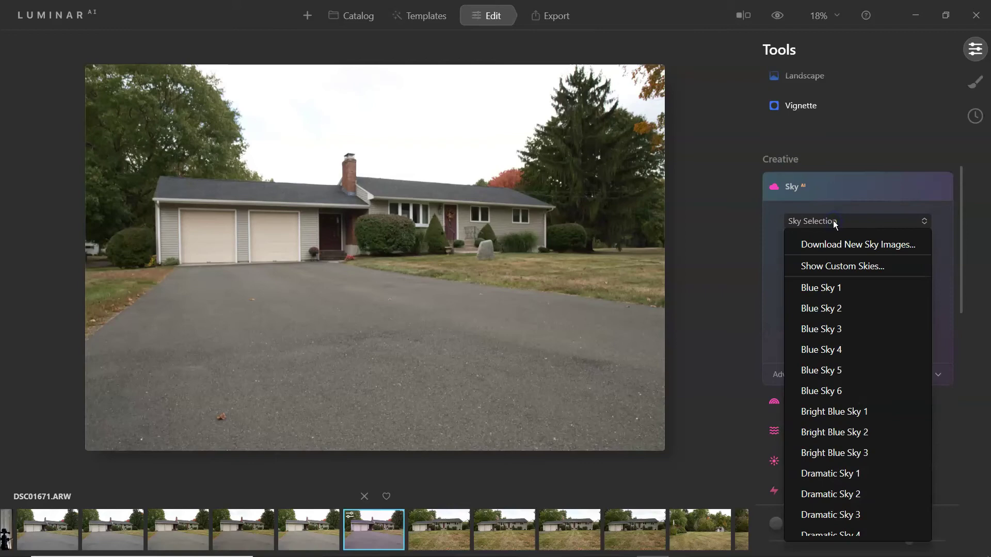
pyautogui.scroll(-8, 821, 309)
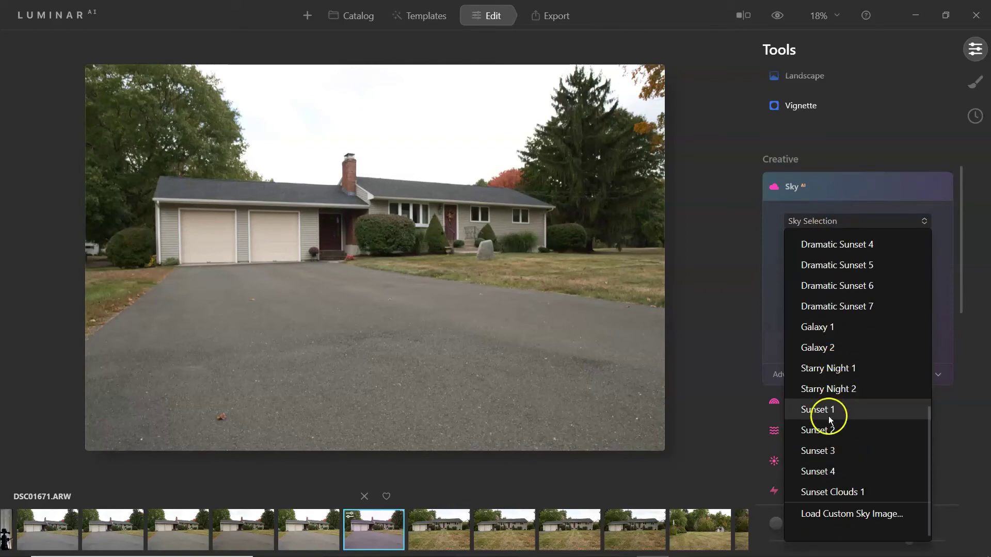
pyautogui.scroll(10, 826, 475)
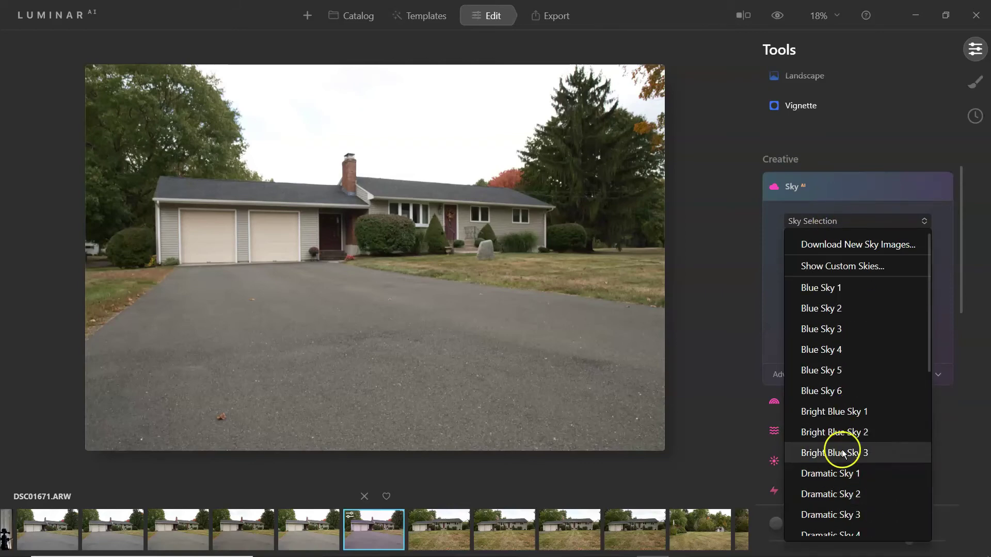
pyautogui.click(847, 292)
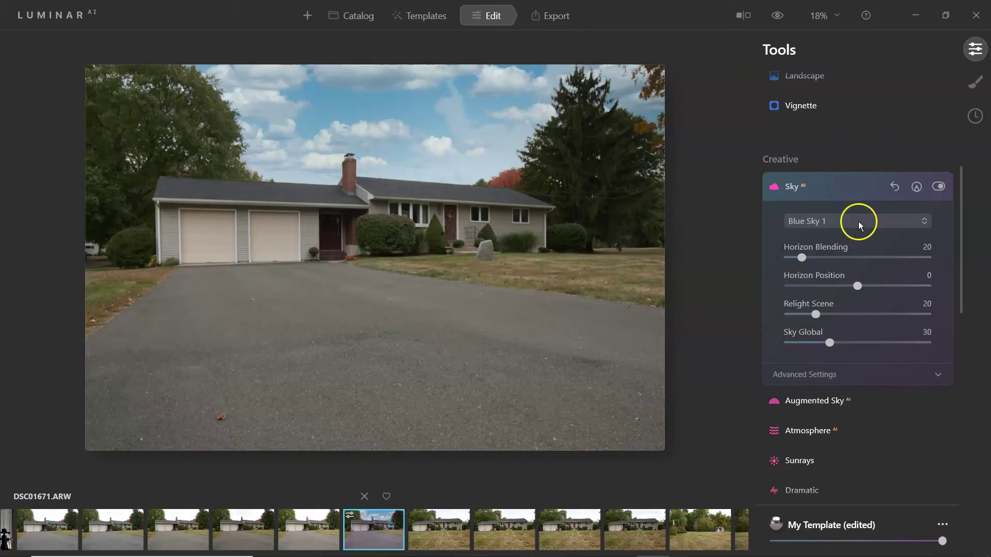
# Add the Augmented Sky Balloon 1 object, shrunk and placed high in the sky.
pyautogui.click(812, 188)
pyautogui.click(814, 226)
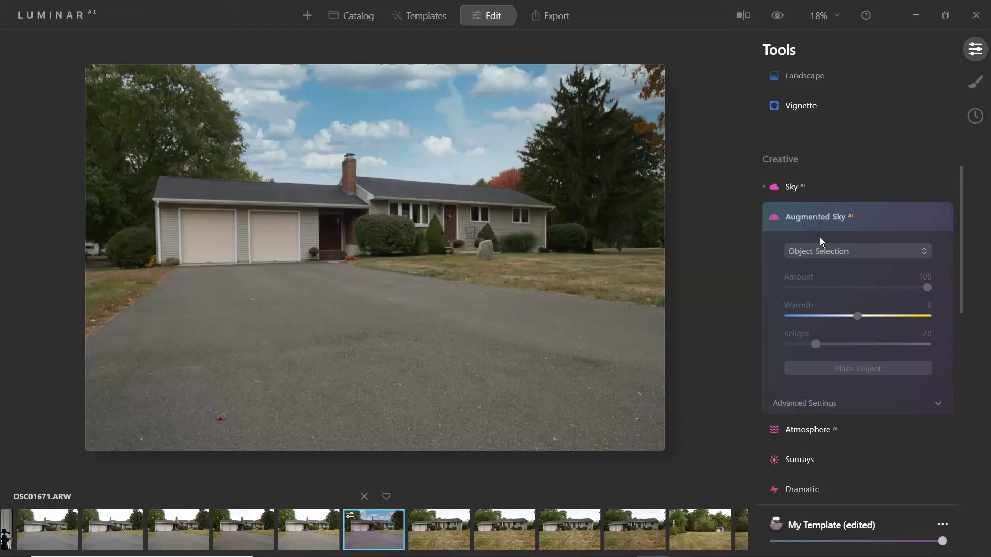
pyautogui.click(829, 251)
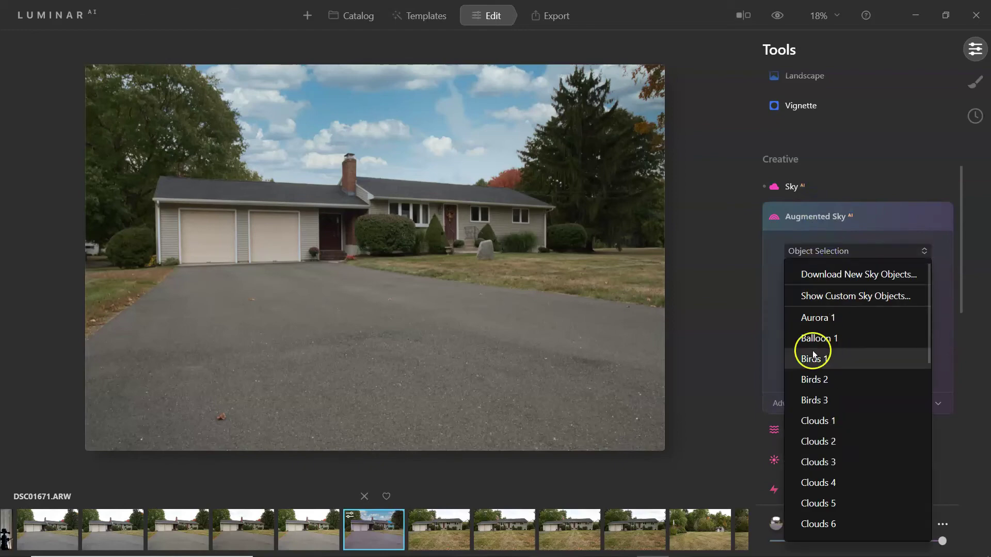
pyautogui.click(836, 338)
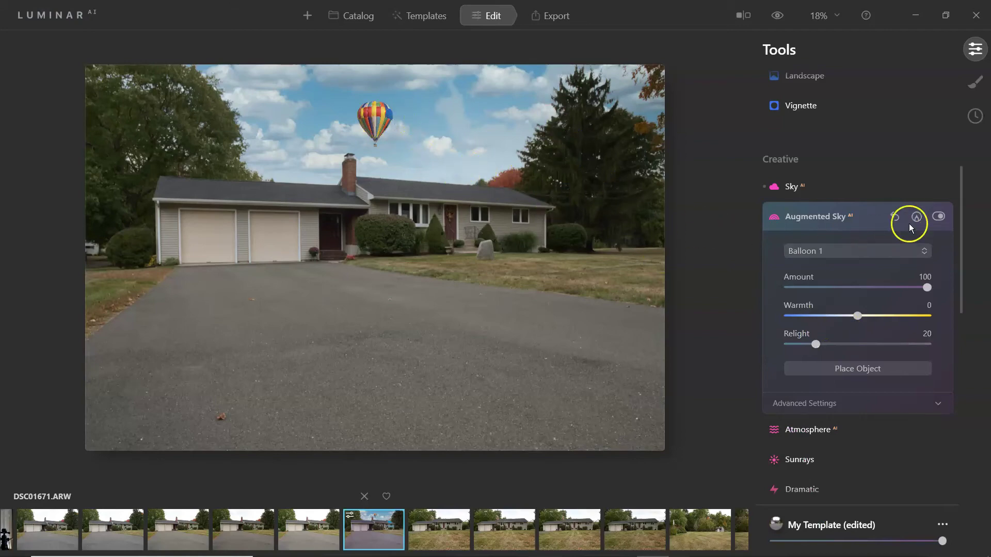
pyautogui.click(854, 370)
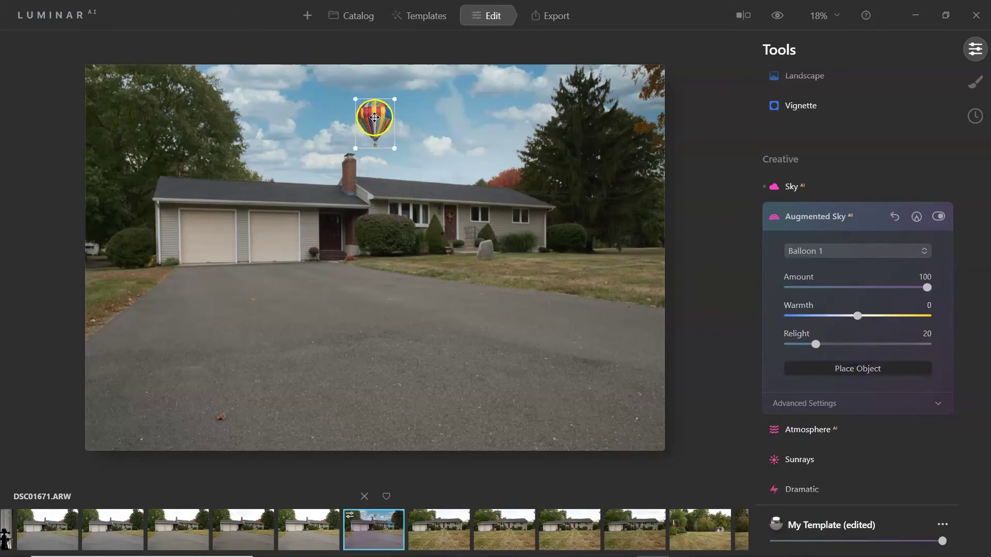
pyautogui.moveTo(375, 117); pyautogui.dragTo(424, 116)
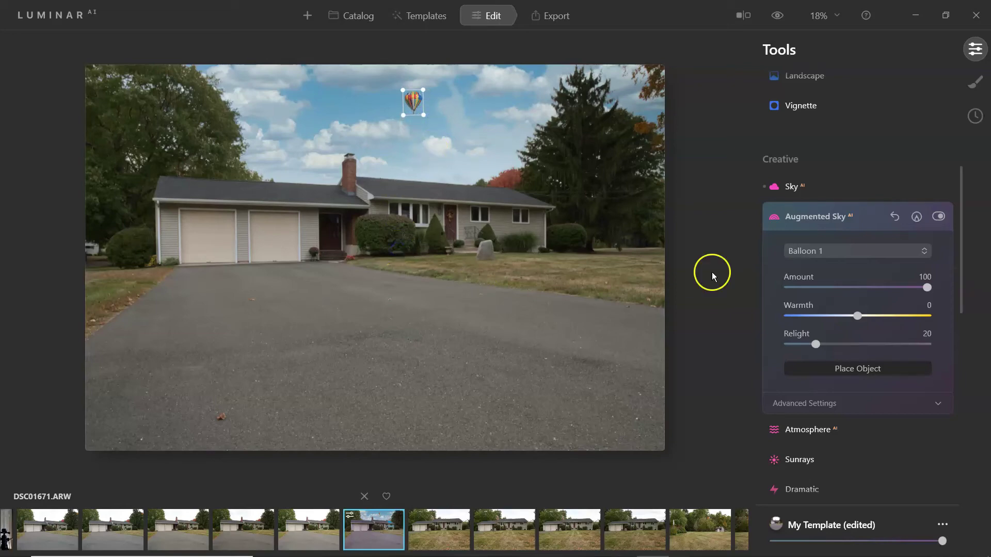
pyautogui.click(874, 369)
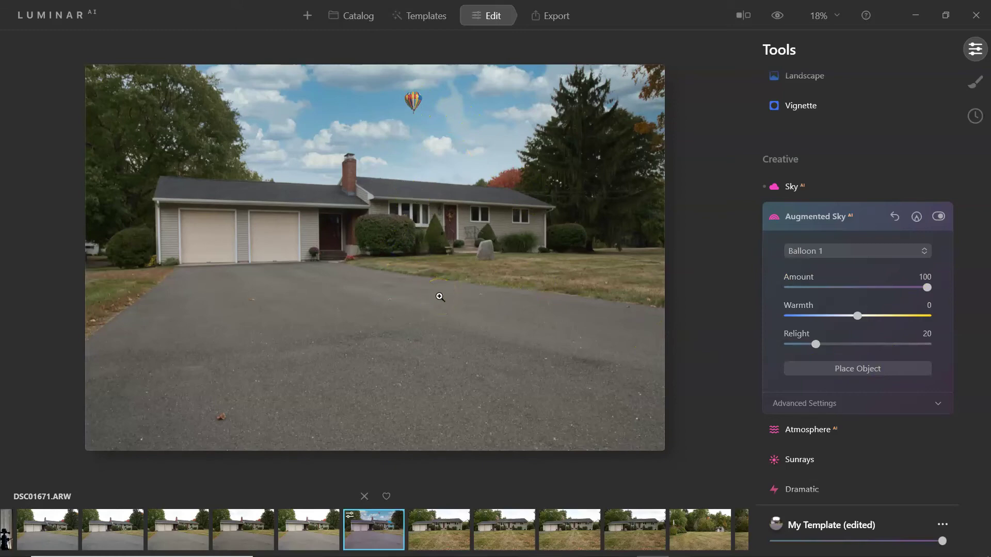
# Look through the Atmosphere types, leaving Fog selected, and collapse Atmosphere.
pyautogui.click(809, 221)
pyautogui.click(802, 249)
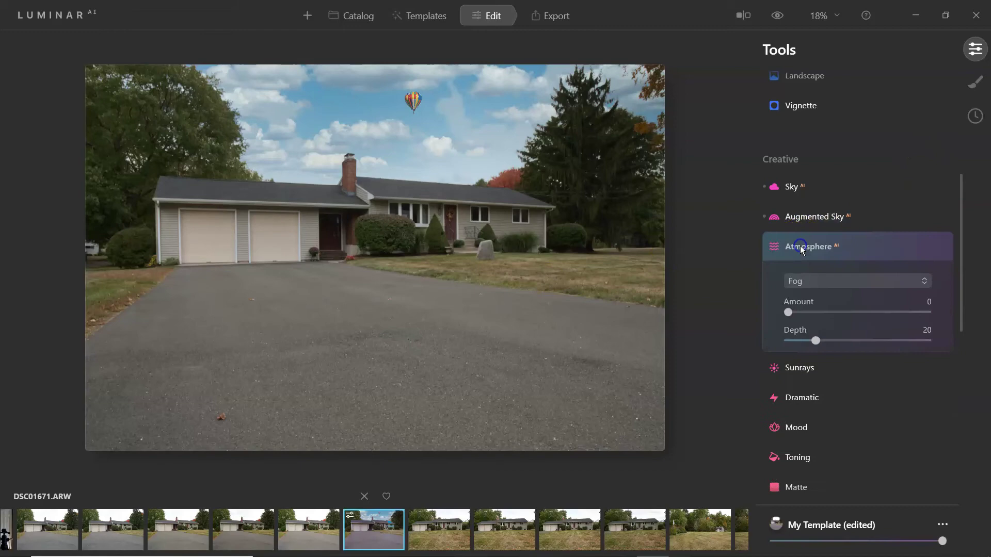
pyautogui.click(826, 281)
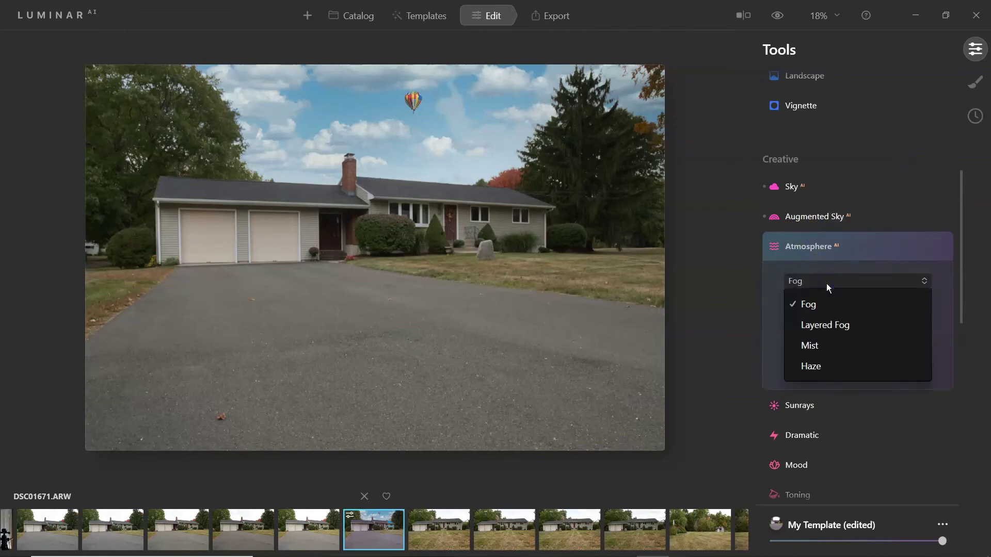
pyautogui.click(814, 252)
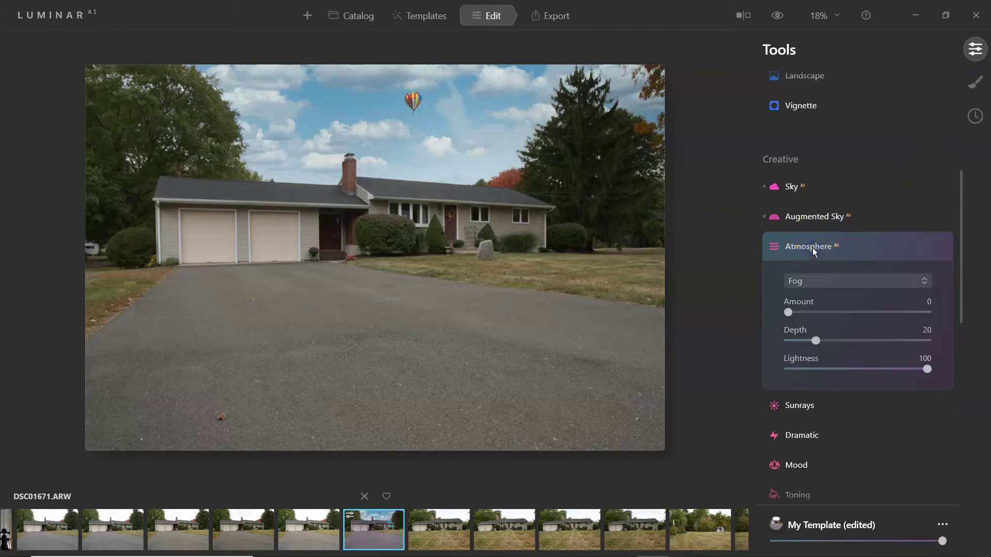
pyautogui.click(813, 250)
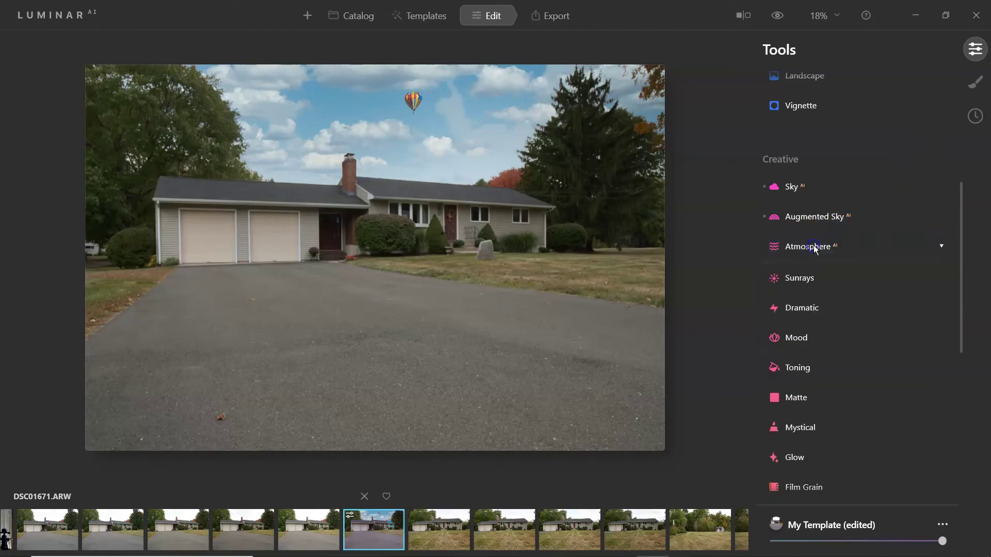
# Add Sunrays centred in the top-left sky at Amount 34, then compare with the original.
pyautogui.click(825, 274)
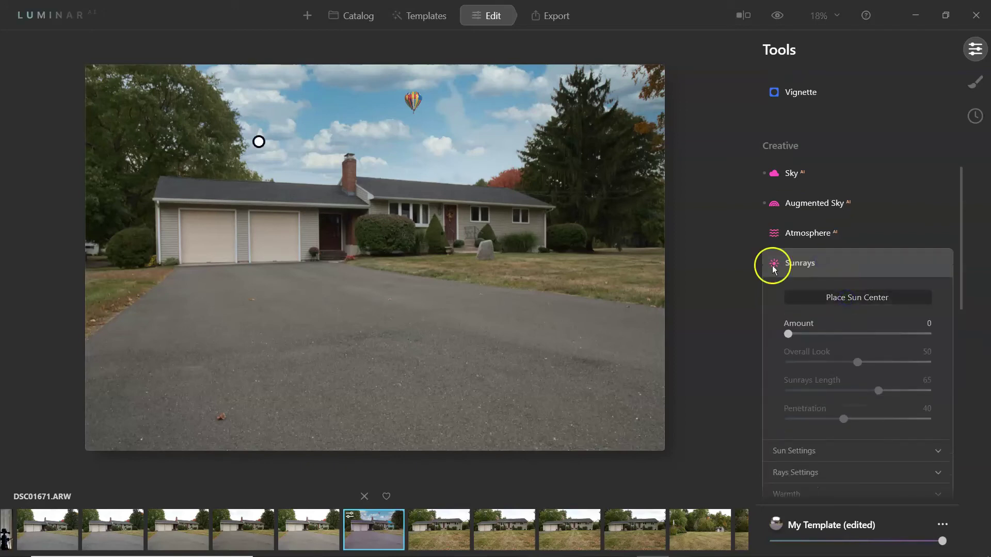
pyautogui.moveTo(257, 141); pyautogui.dragTo(226, 75)
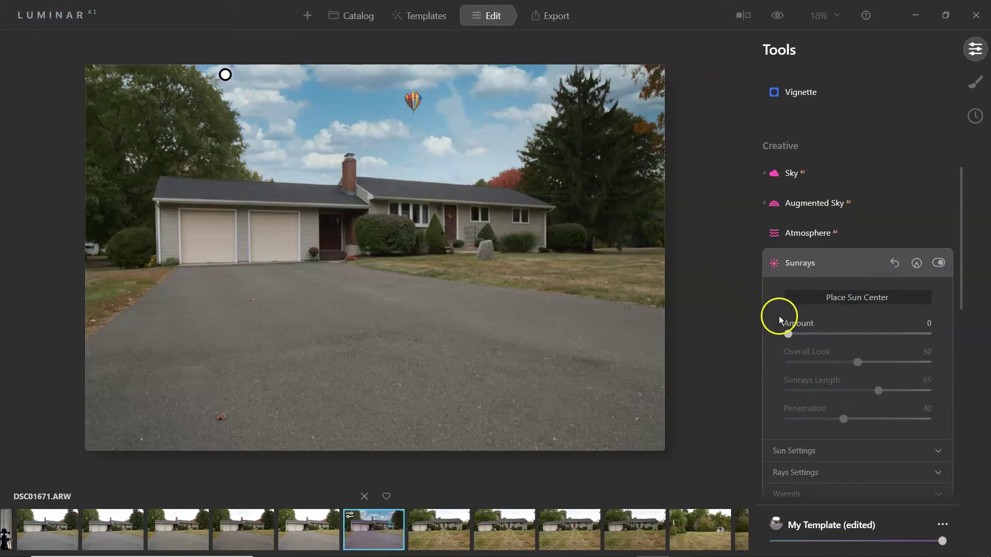
pyautogui.click(841, 298)
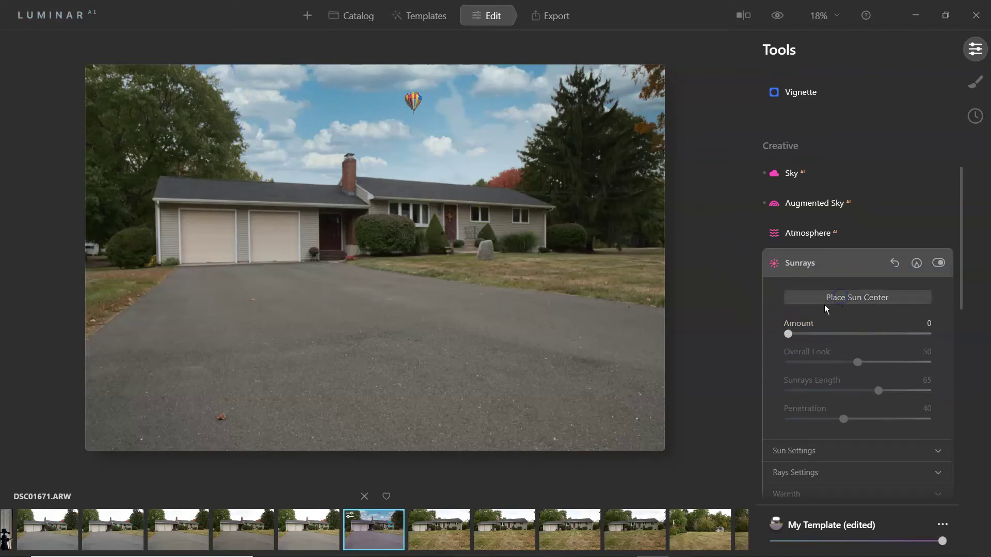
pyautogui.moveTo(798, 331)
pyautogui.mouseDown()
pyautogui.moveTo(821, 335)
pyautogui.moveTo(812, 338)
pyautogui.mouseUp()
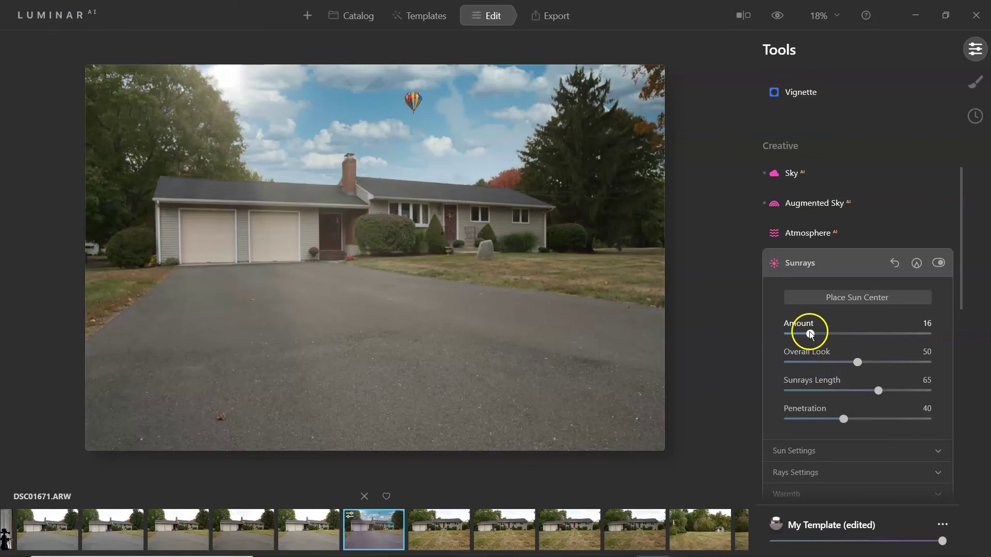
pyautogui.moveTo(810, 335); pyautogui.dragTo(835, 340)
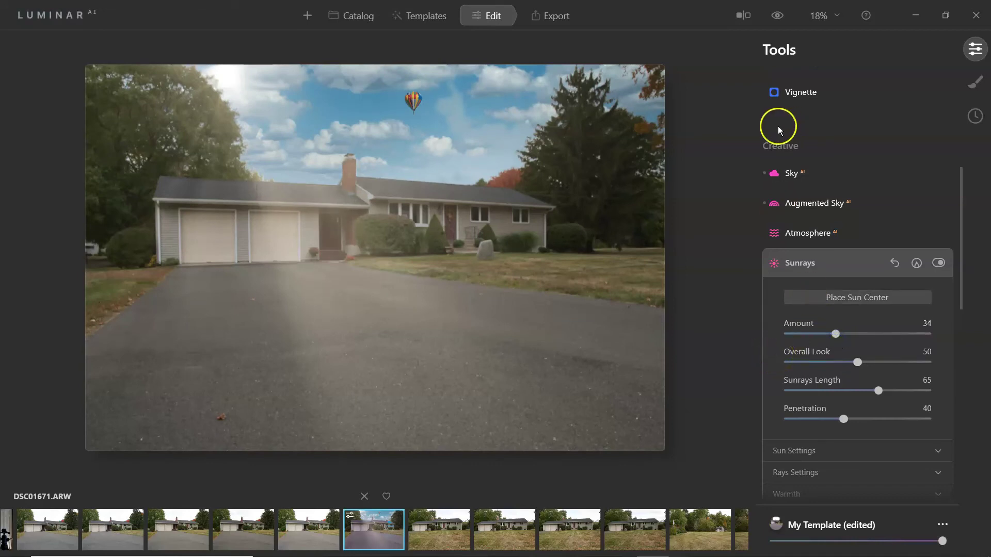
pyautogui.click(778, 17)
pyautogui.click(779, 17)
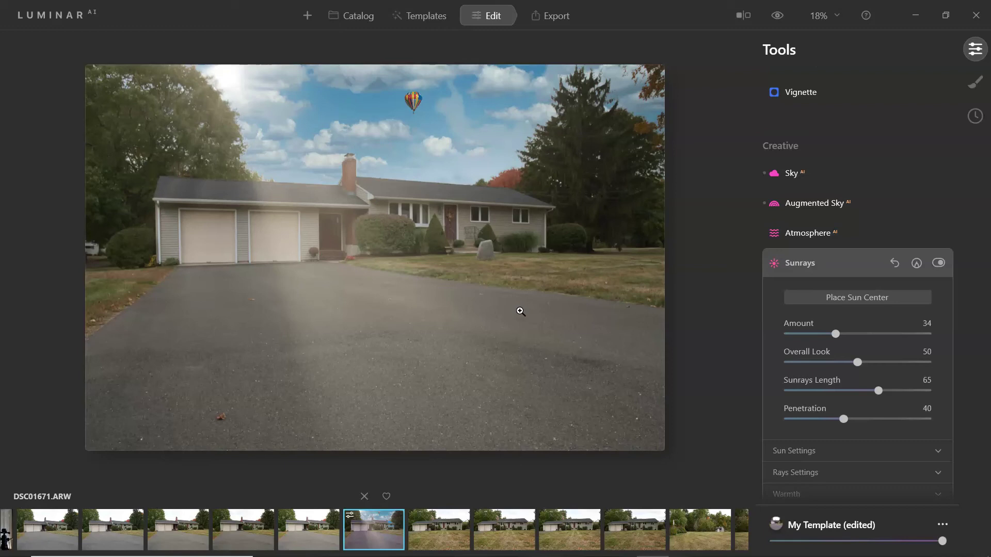
pyautogui.click(503, 292)
# In Erase, set Brush Radius to 27 and mark the leaf on the driveway.
pyautogui.scroll(5, 798, 155)
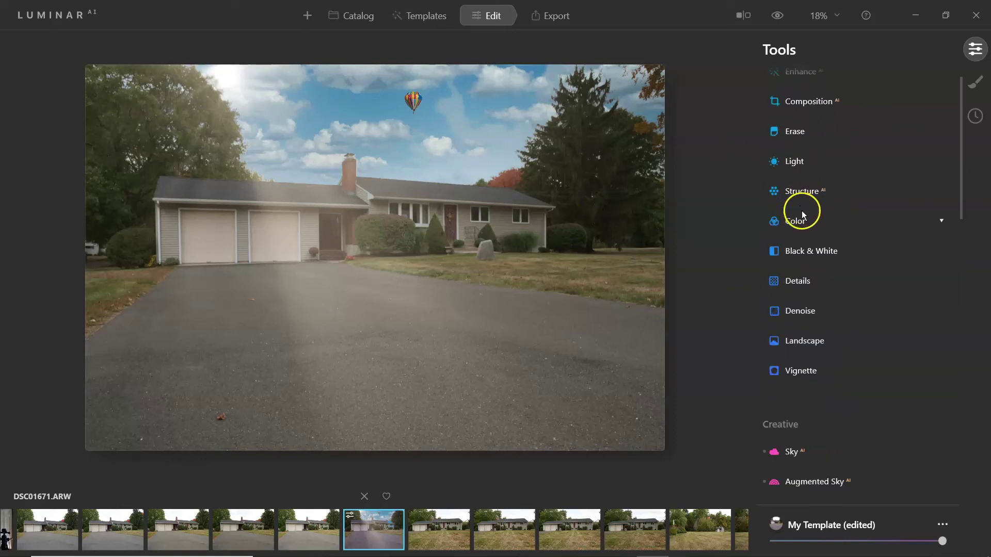
pyautogui.click(815, 134)
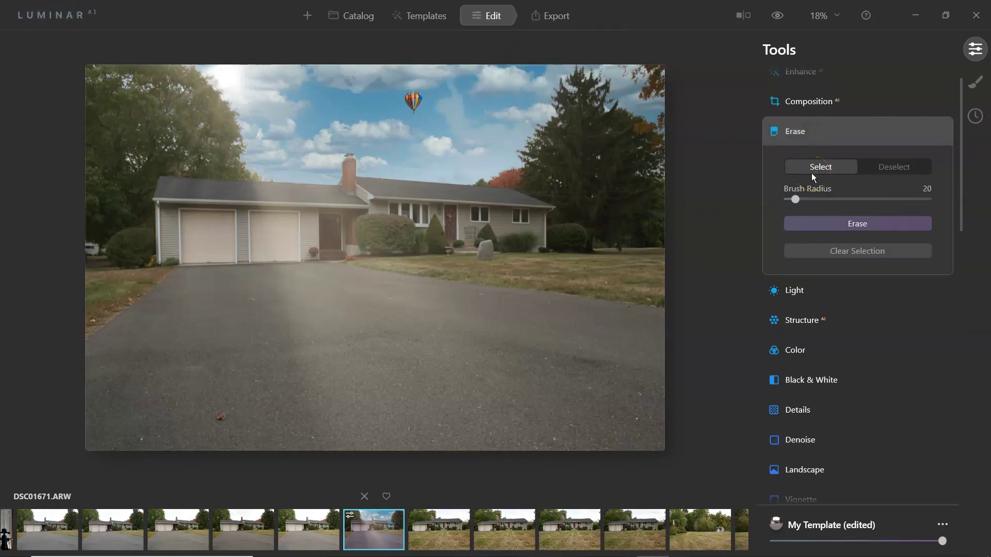
pyautogui.press('alt')
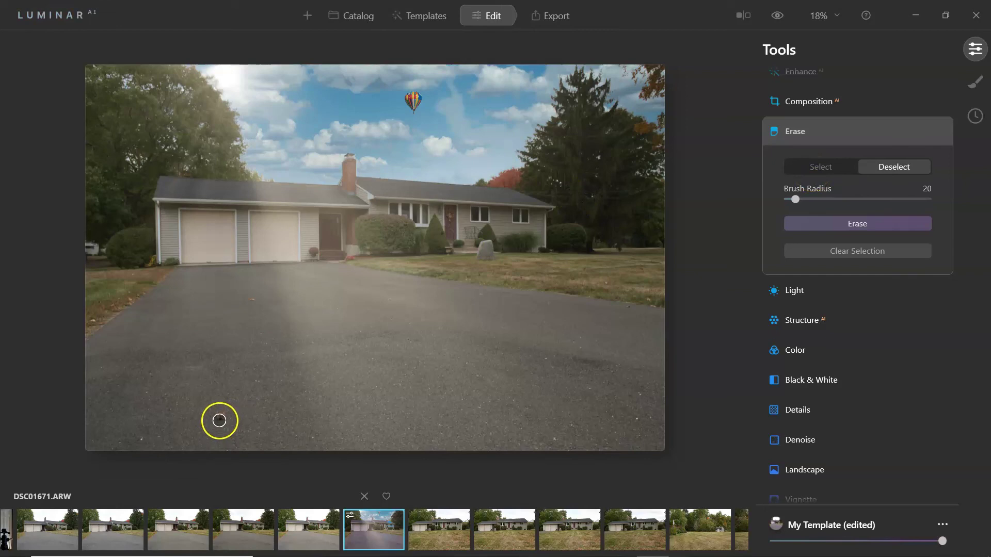
pyautogui.click(840, 165)
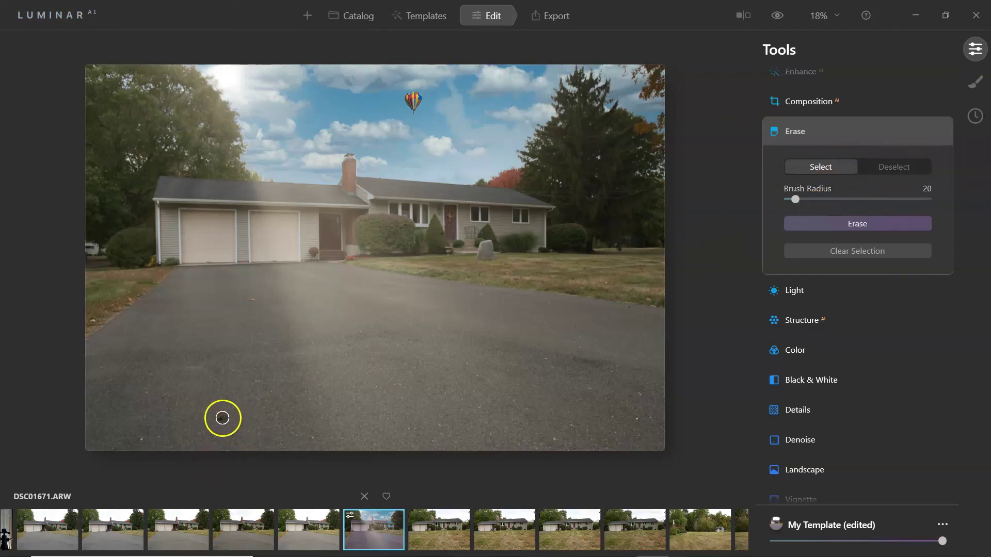
pyautogui.moveTo(794, 200); pyautogui.dragTo(800, 198)
pyautogui.click(221, 418)
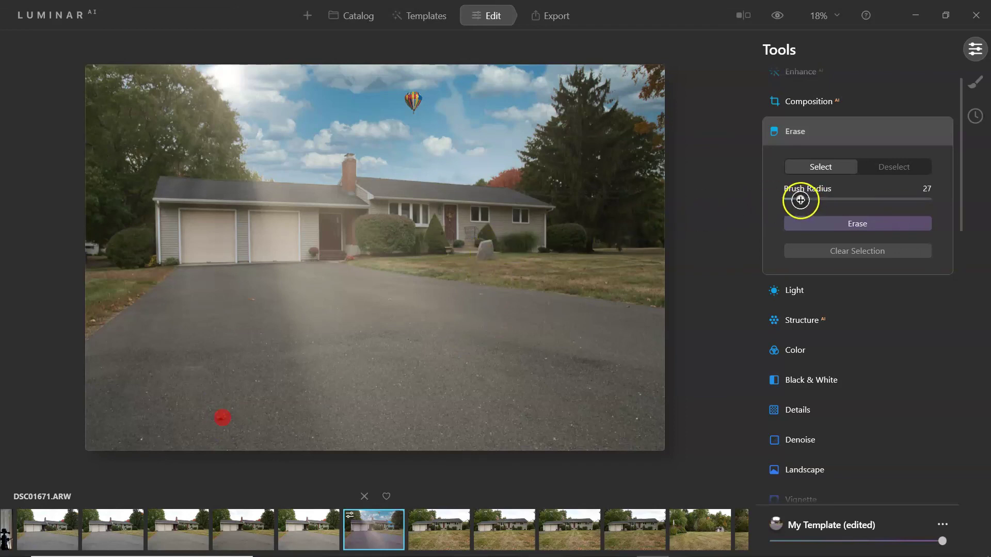
# Raise Brush Radius to 42, mark the rock on the lawn, and erase both.
pyautogui.moveTo(799, 199); pyautogui.dragTo(804, 200)
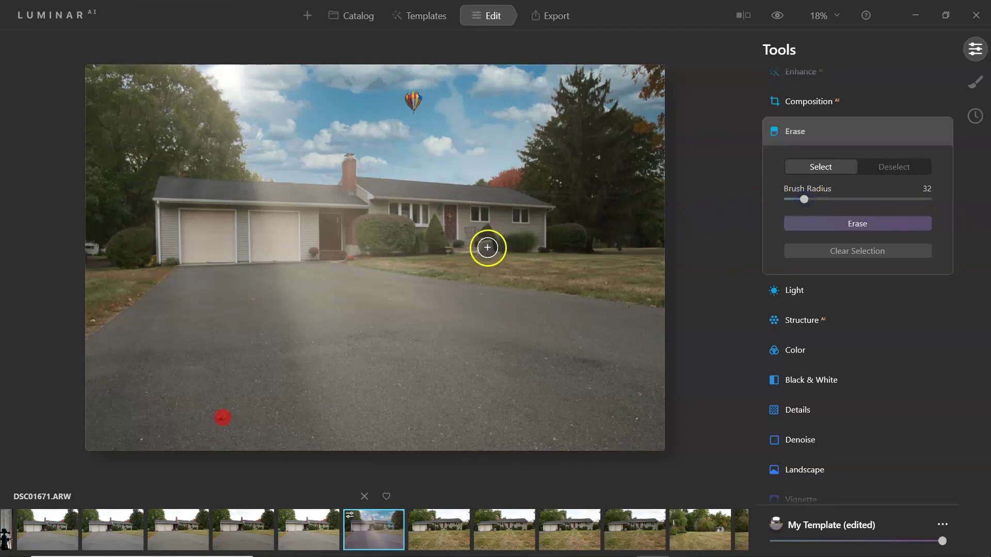
pyautogui.moveTo(804, 199); pyautogui.dragTo(812, 199)
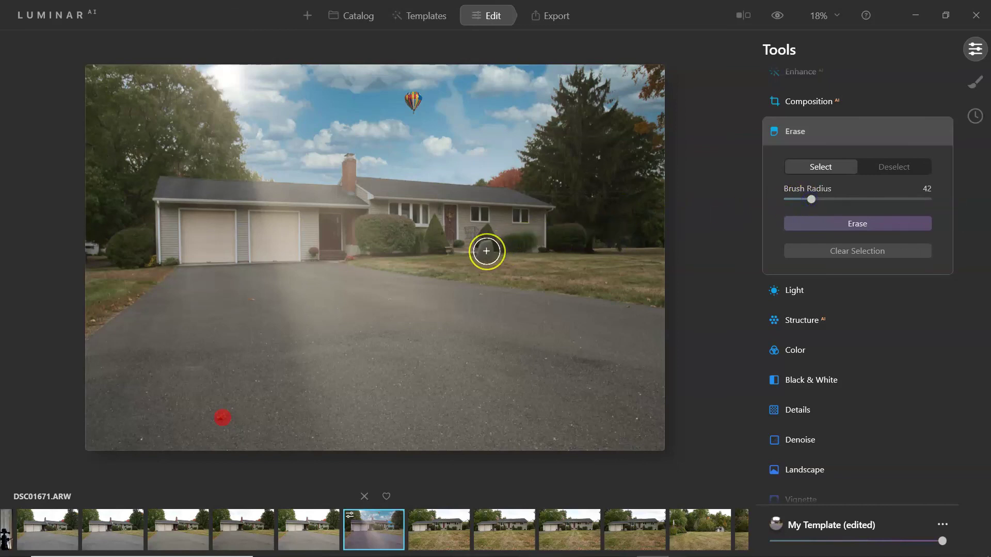
pyautogui.click(486, 251)
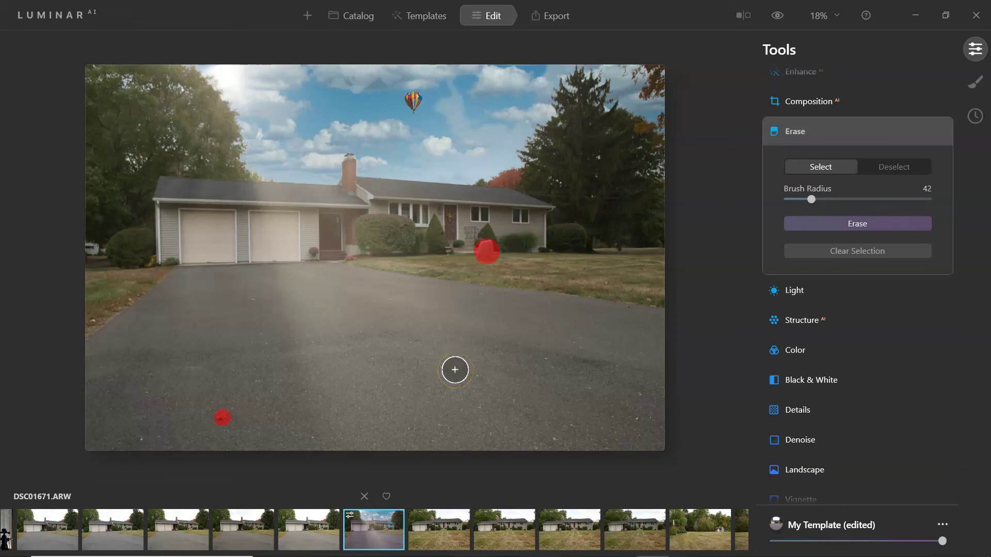
pyautogui.click(871, 223)
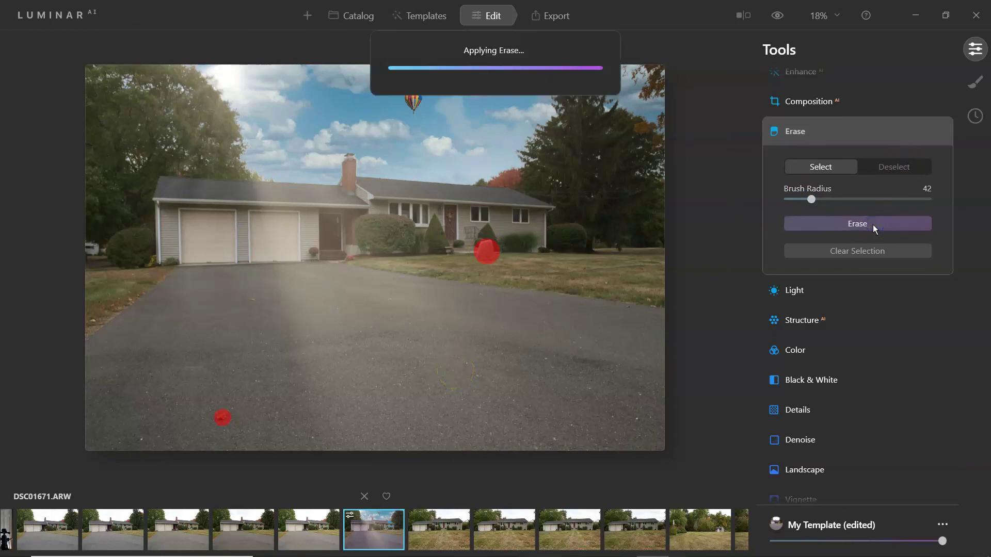